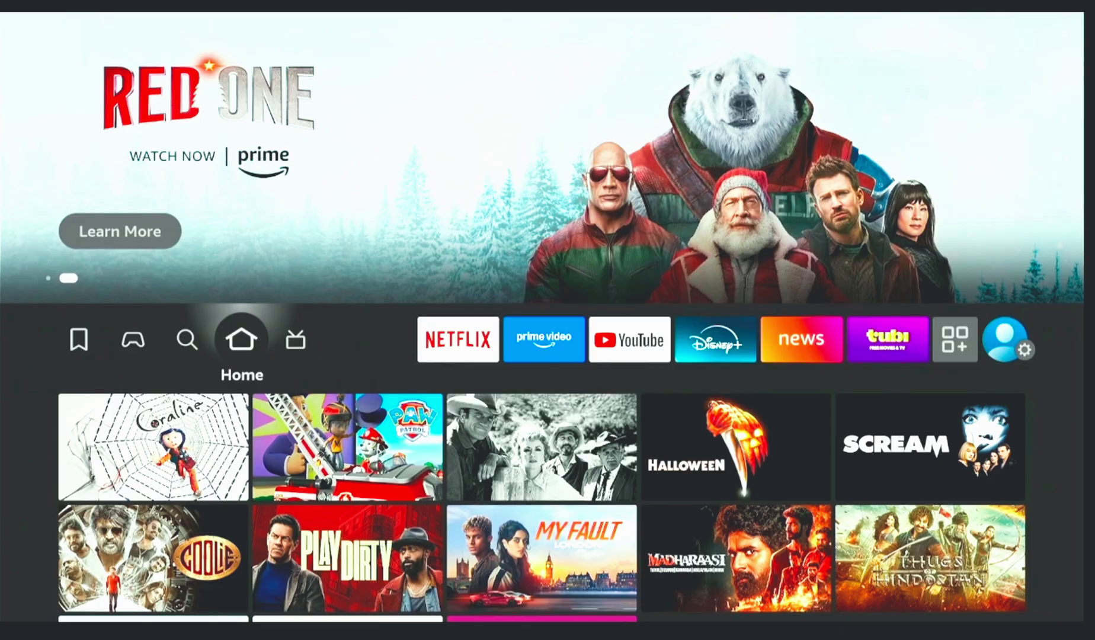
Launch the Downloader app from the installed apps list.
key("Return")
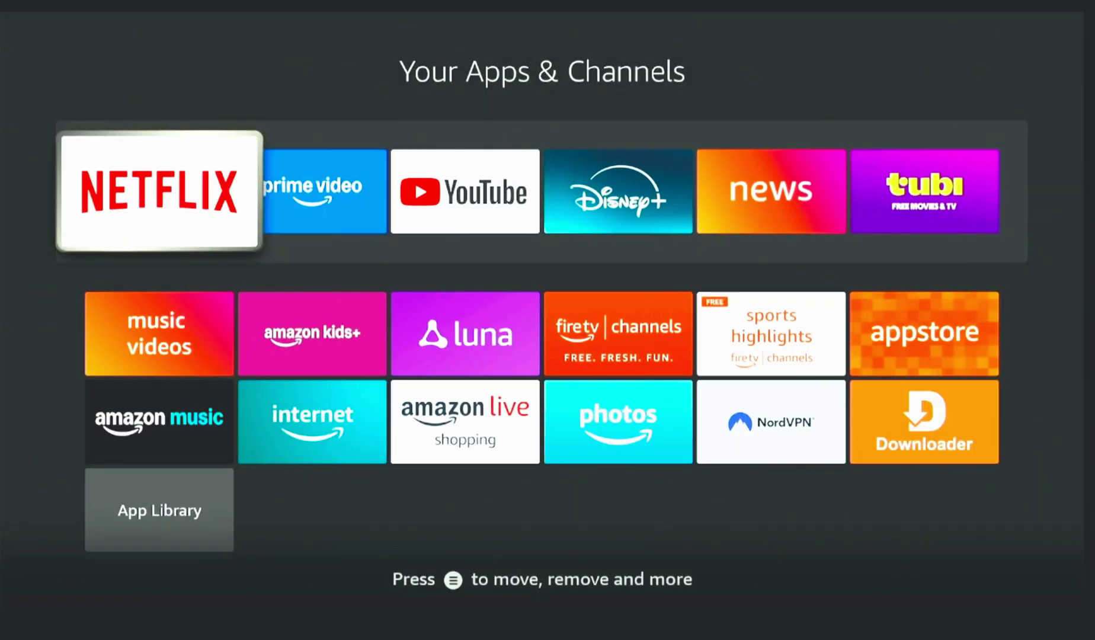
key("Down")
key("Right")
key("Right")
key("Right")
key("Right")
key("Right")
key("Down")
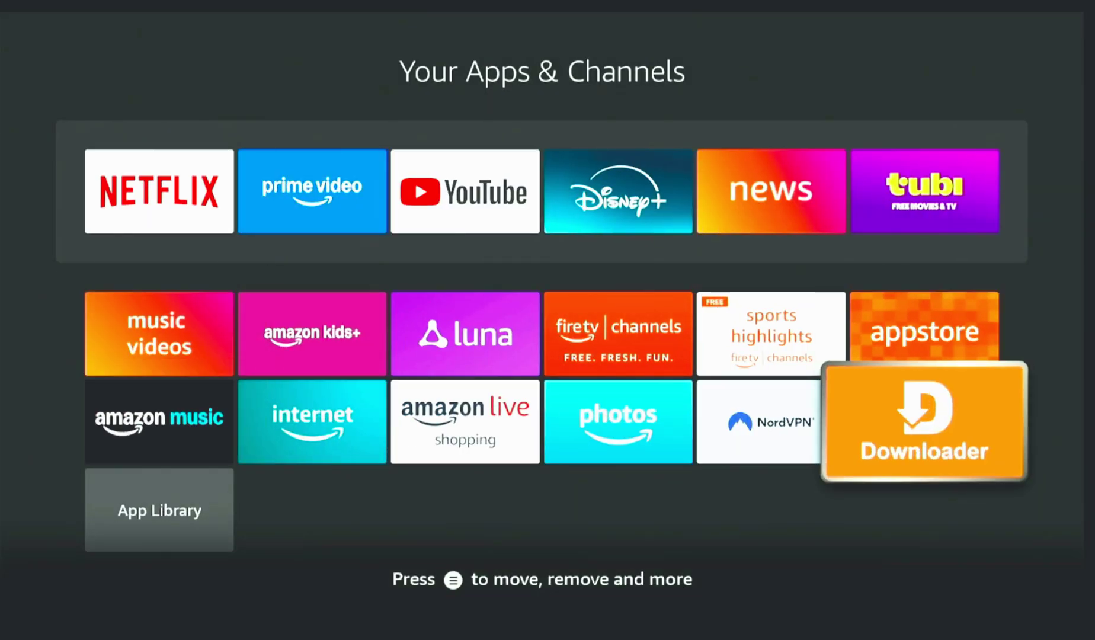
key("Return")
key("Return")
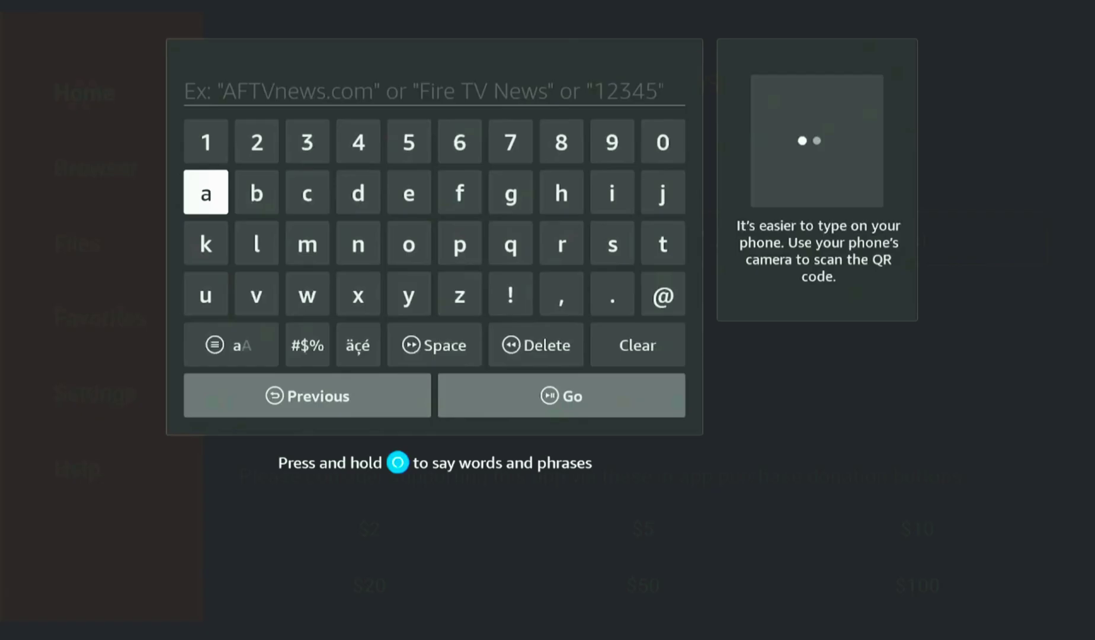
Enter code 224877 in Downloader to load the IPTV Smarters Pro uptodown page.
type("22487")
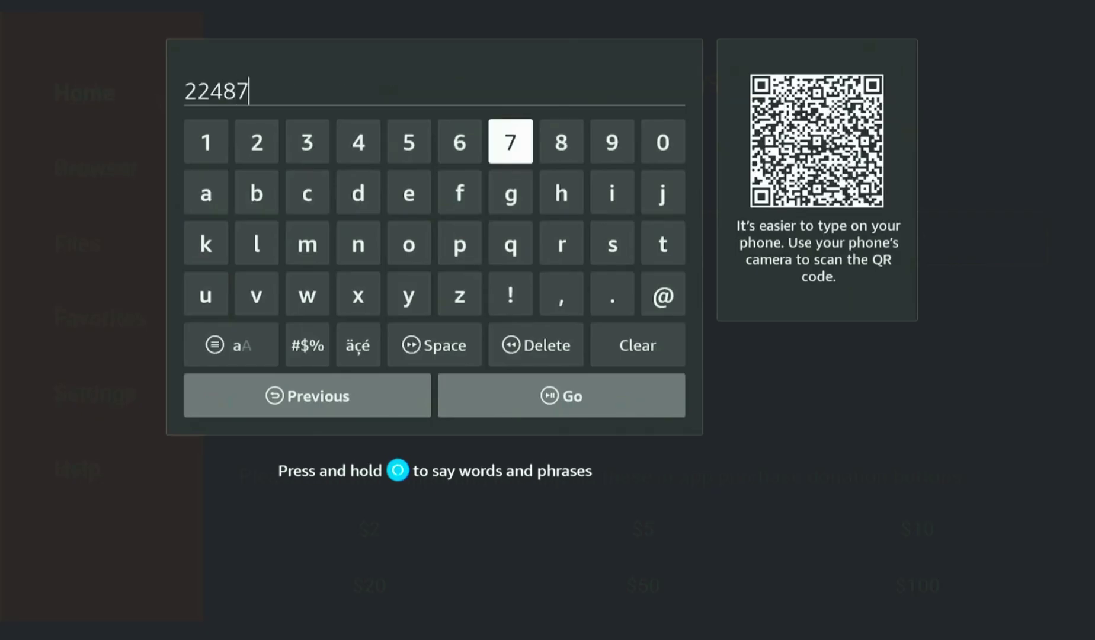
type("7")
key("Down")
key("Down")
key("Down")
key("Down")
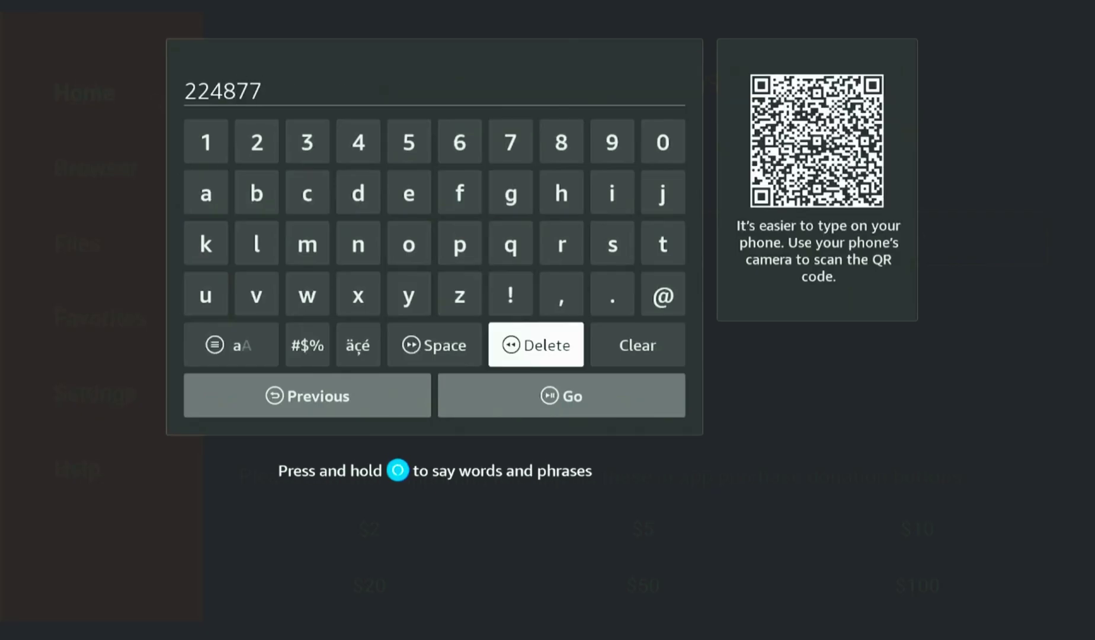
key("Down")
key("Return")
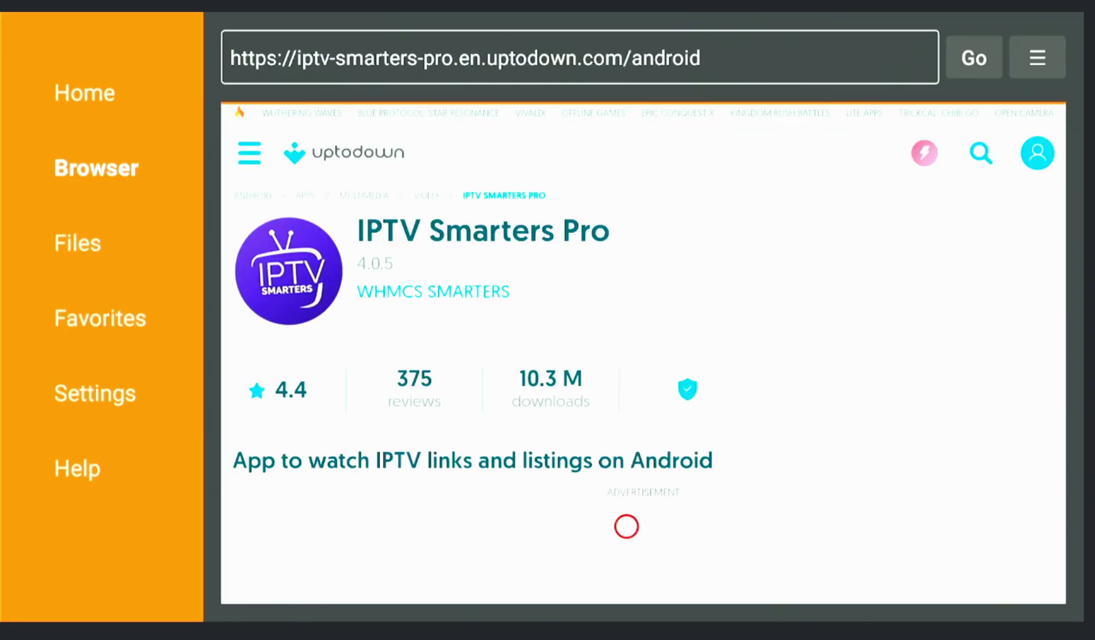
Open the latest version page on uptodown and download the IPTV Smarters Pro 4.0.5 apk.
scroll(626, 526, "down", 5)
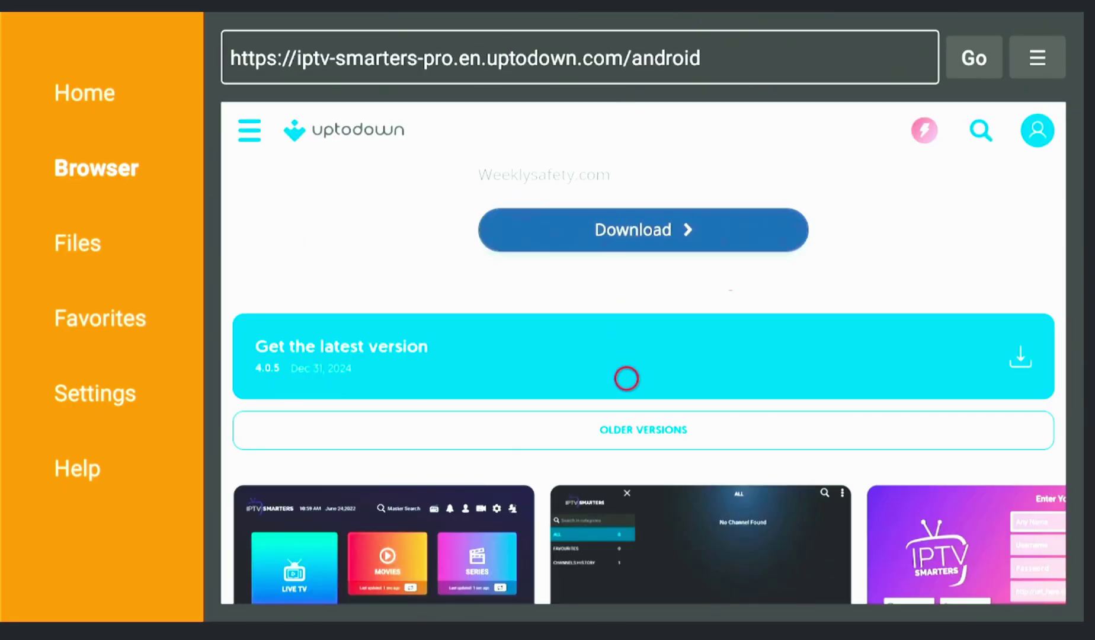
left_click(626, 378)
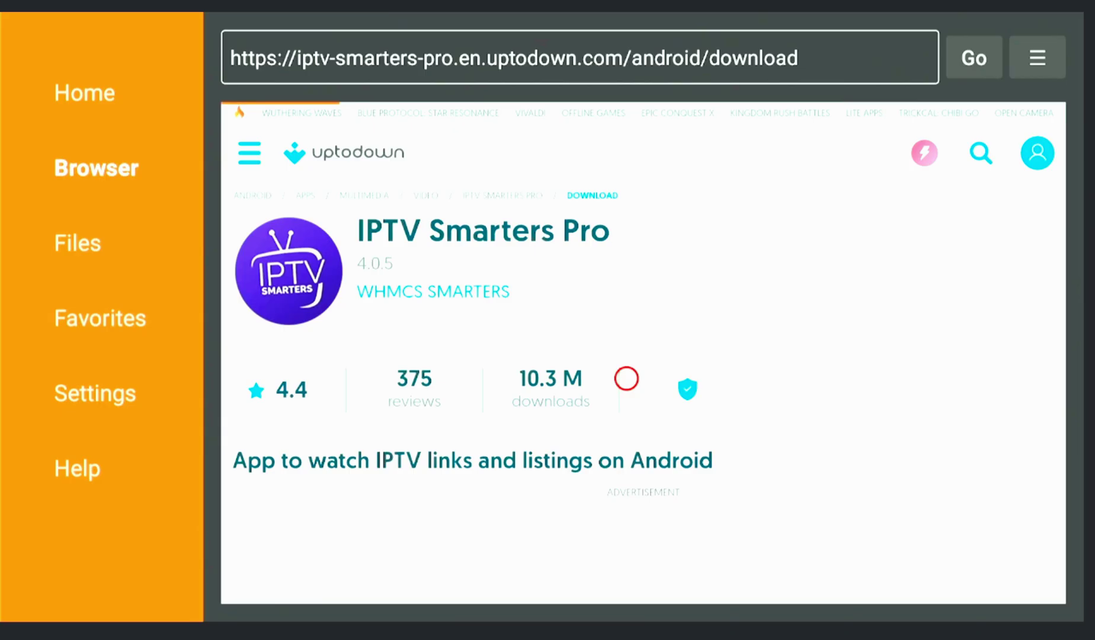
scroll(289, 579, "down", 15)
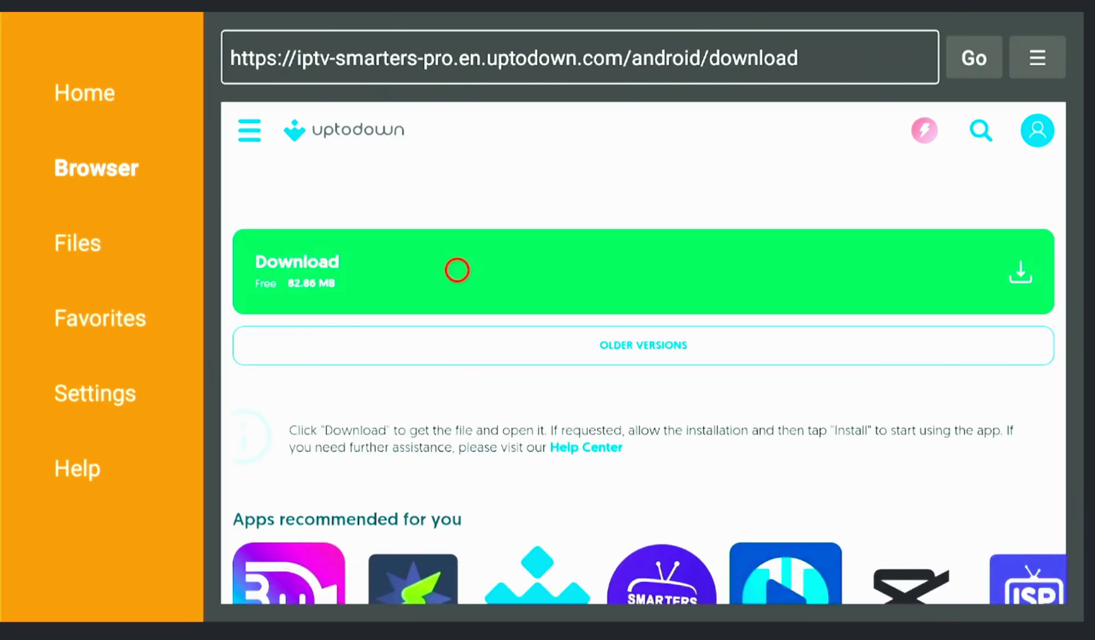
left_click(457, 270)
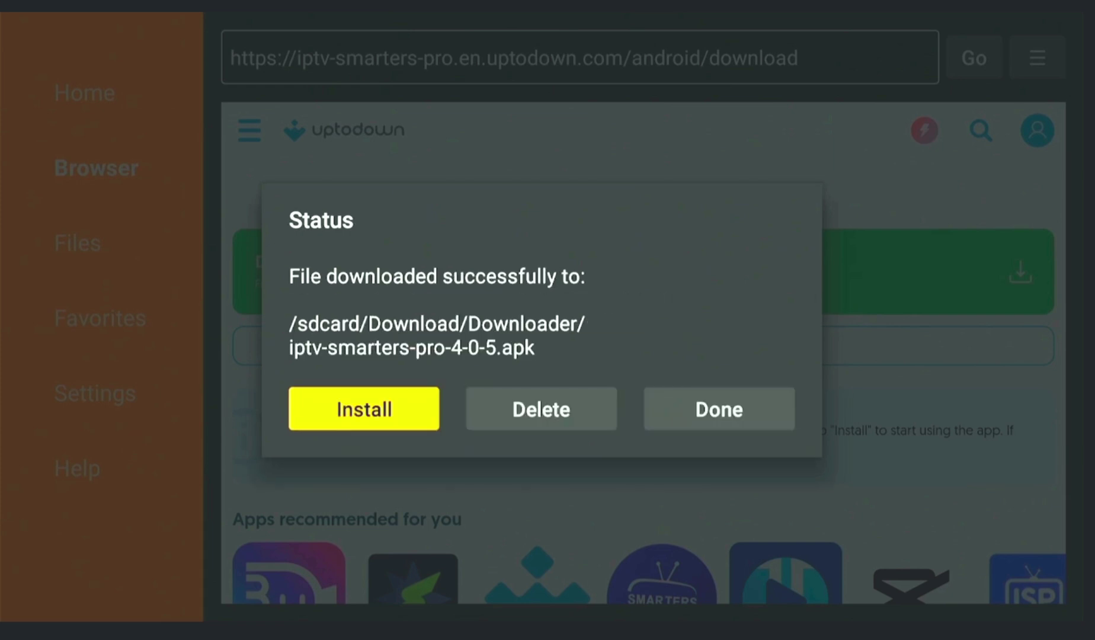
Install IPTV Smarters Pro from the downloaded apk, then delete the apk file.
key("Return")
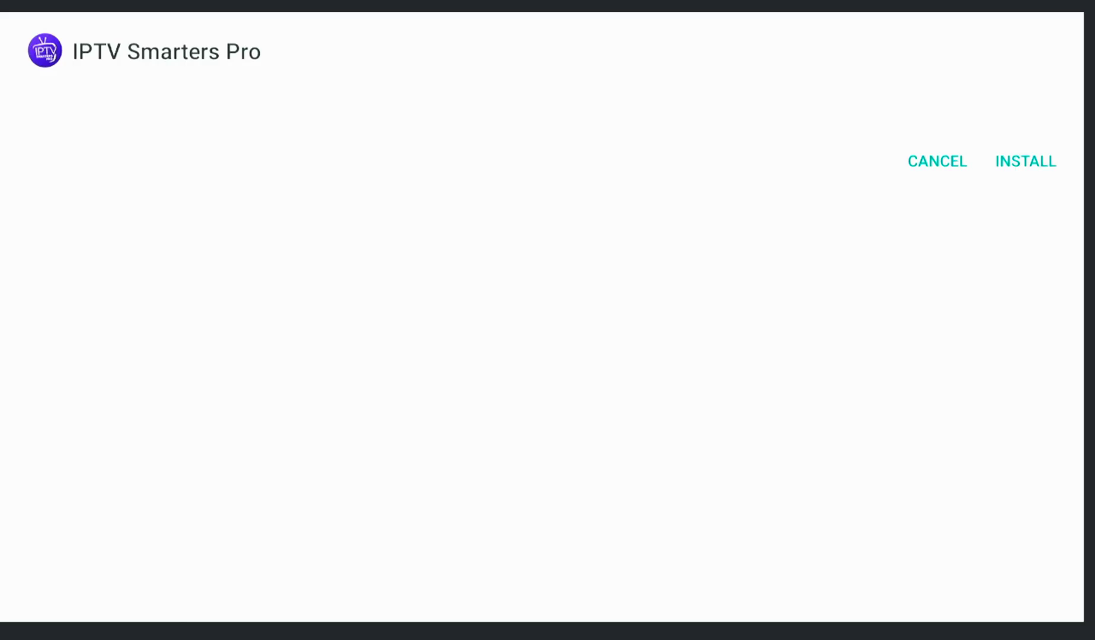
key("Return")
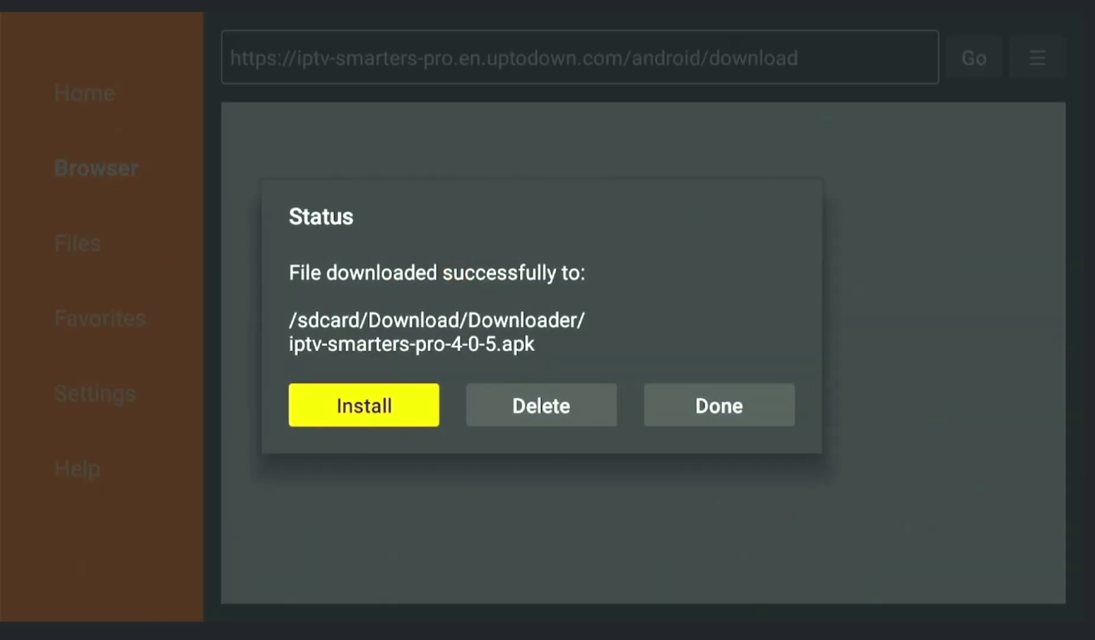
key("Right")
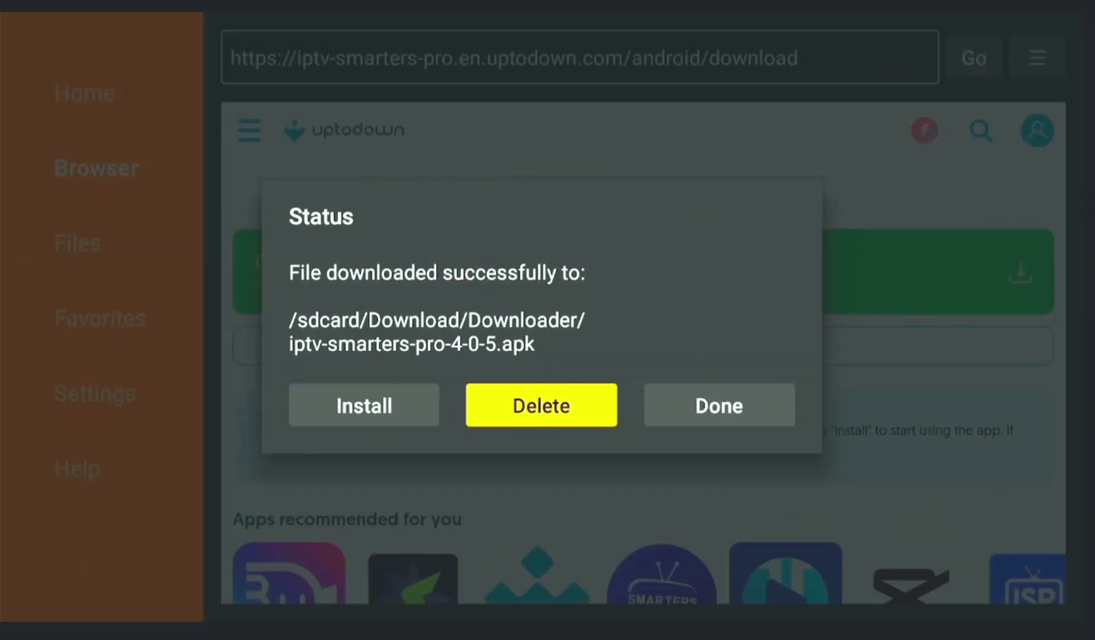
key("Return")
key("Return")
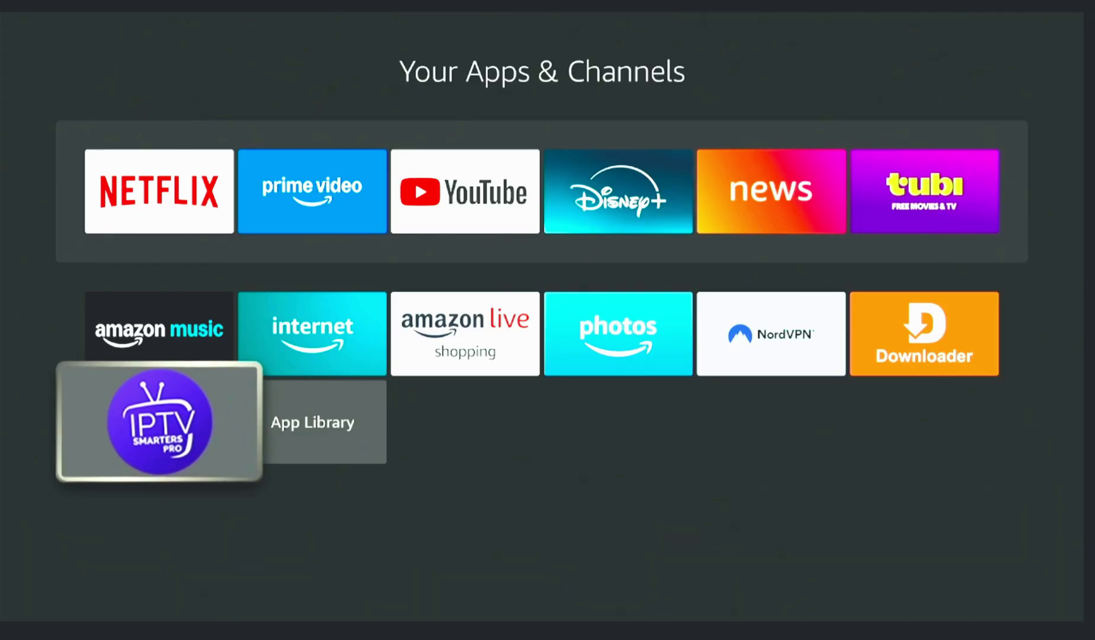
key("Return")
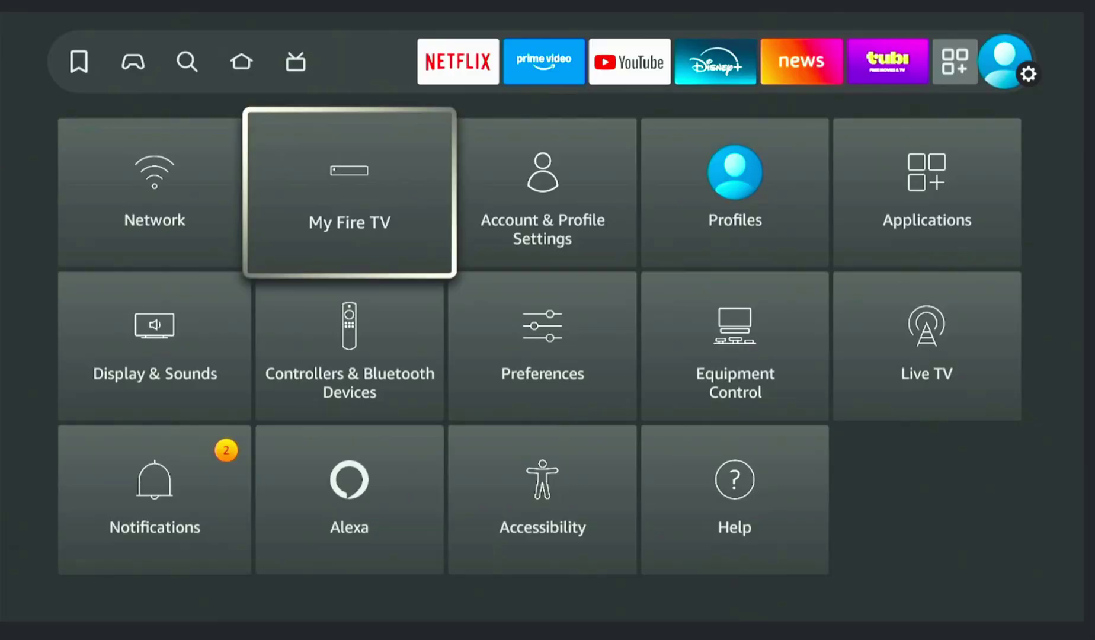
Switch IPTV Smarters Pro on under My Fire TV > Developer options > Install unknown apps.
key("Return")
key("Down")
key("Return")
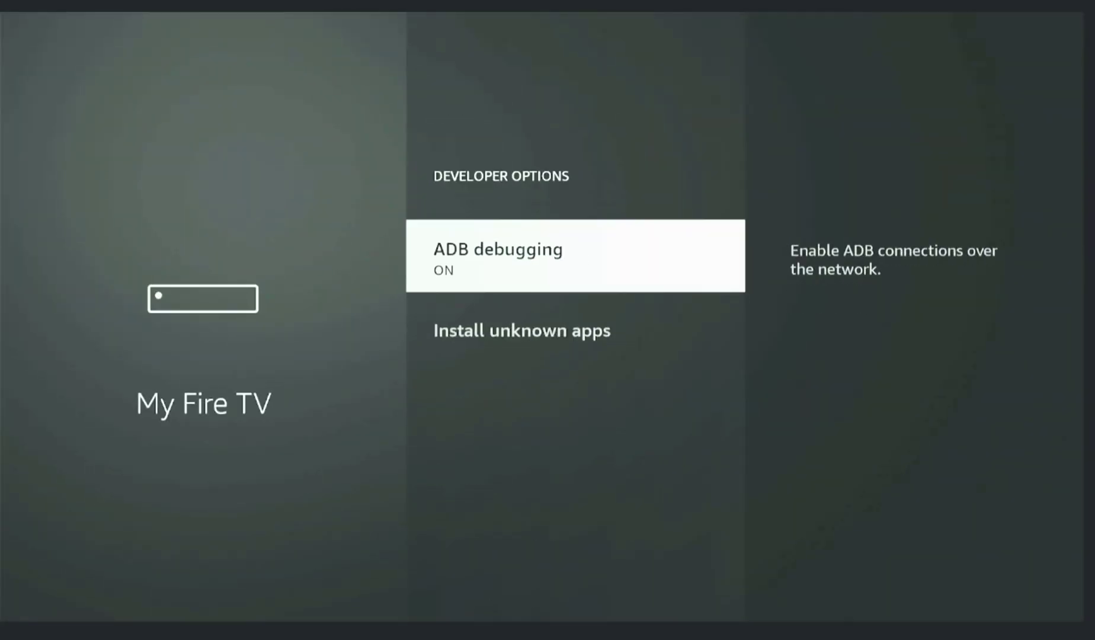
key("Down")
key("Return")
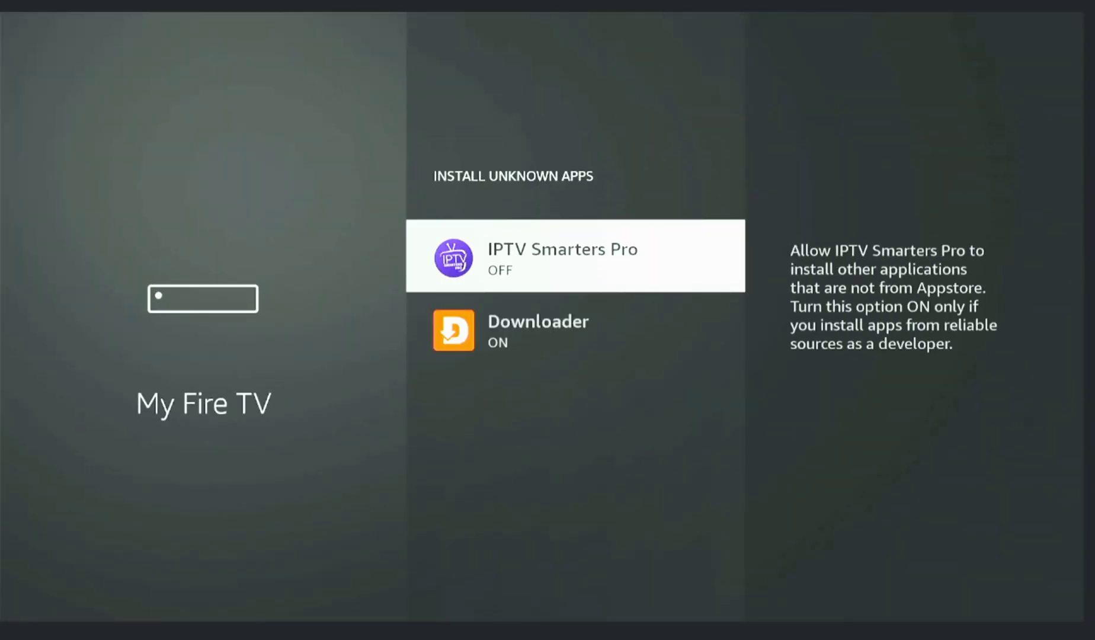
key("Return")
key("Escape")
key("Escape")
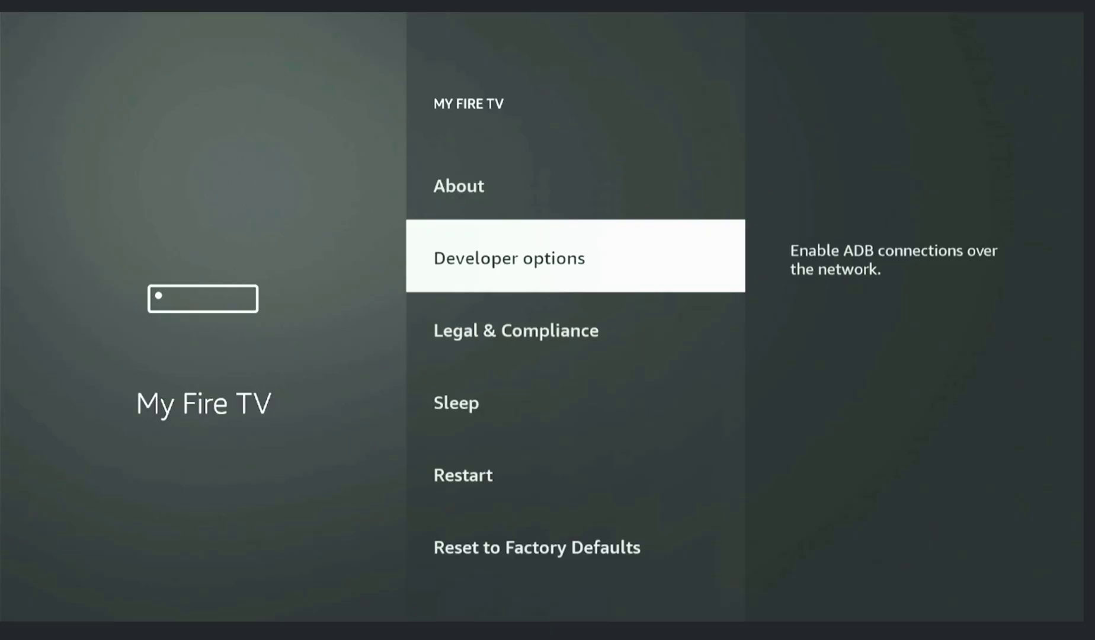
key("Escape")
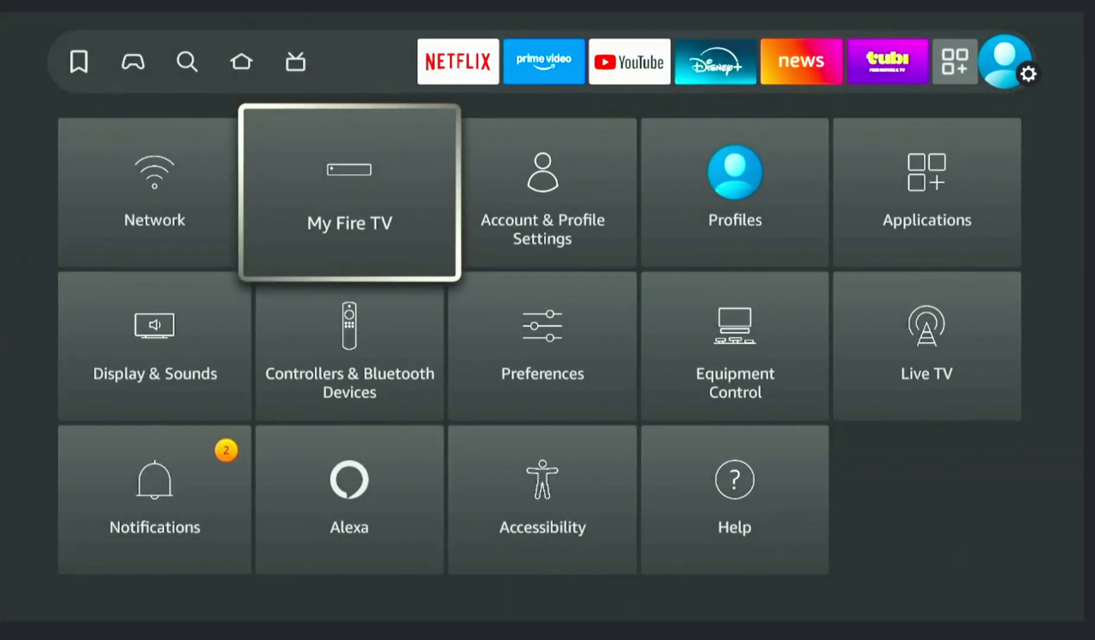
key("Up")
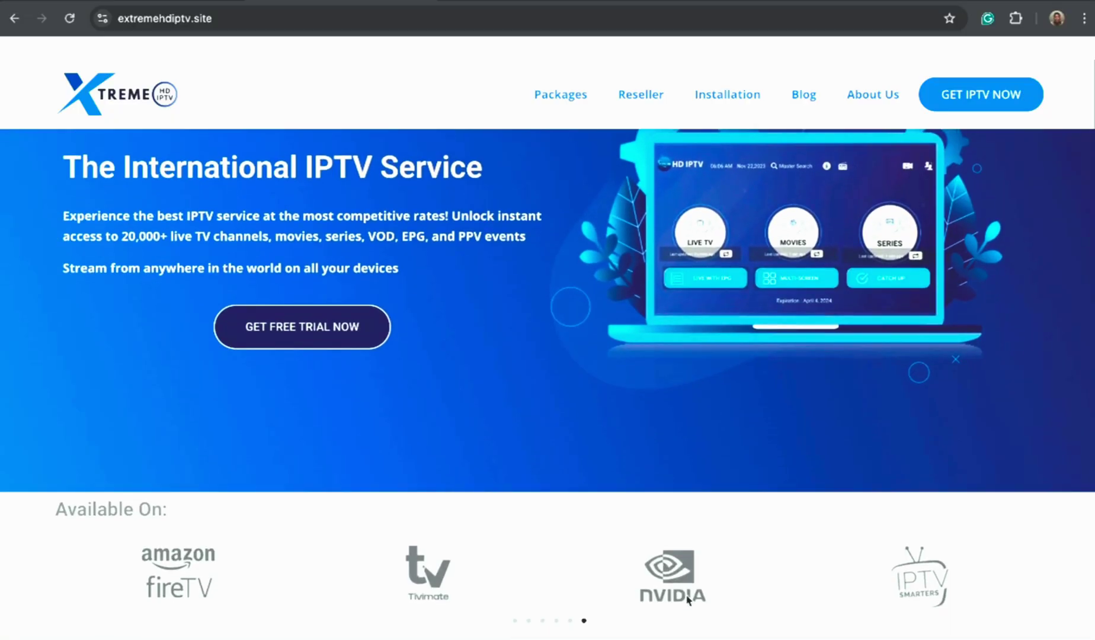
Compare the 3-month, 6-month and 1 Year package prices, then return to the page top.
scroll(686, 594, "down", 5)
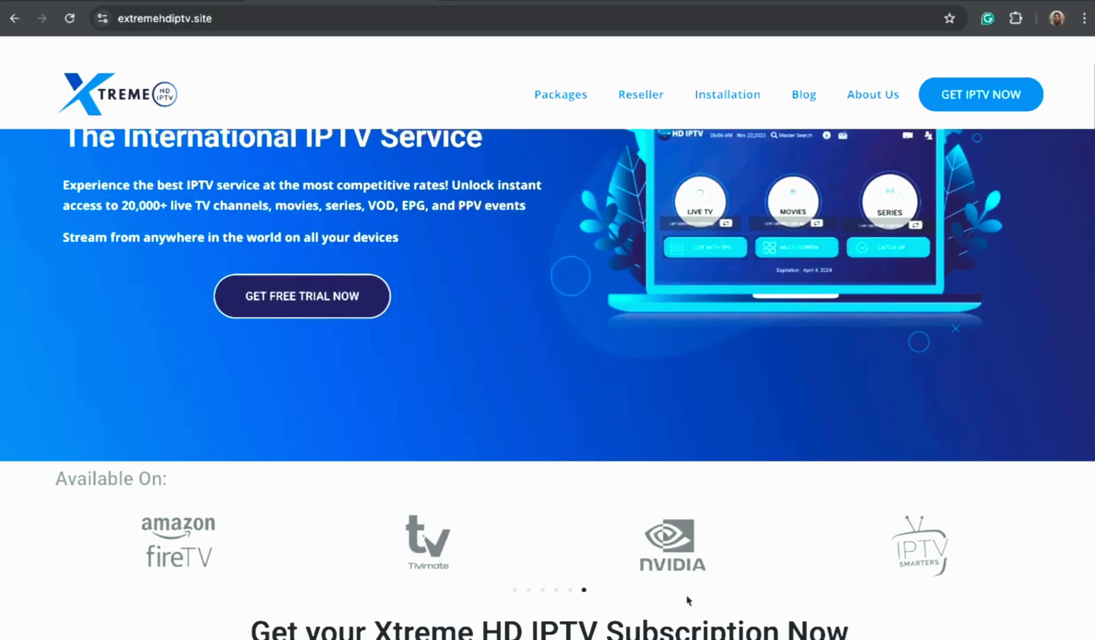
scroll(686, 594, "down", 5)
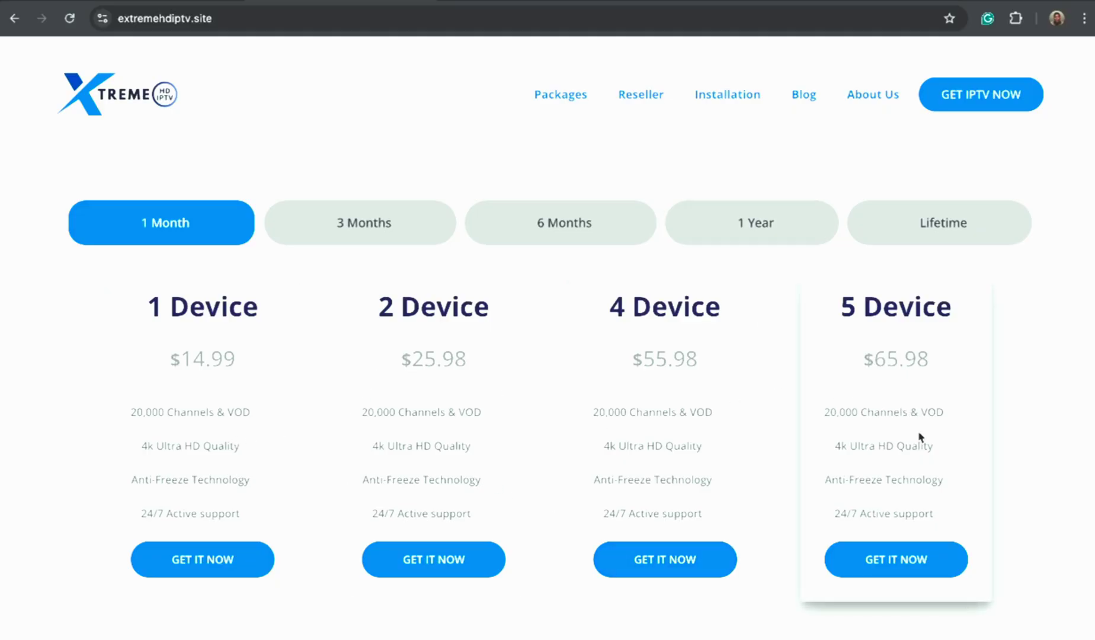
left_click(405, 213)
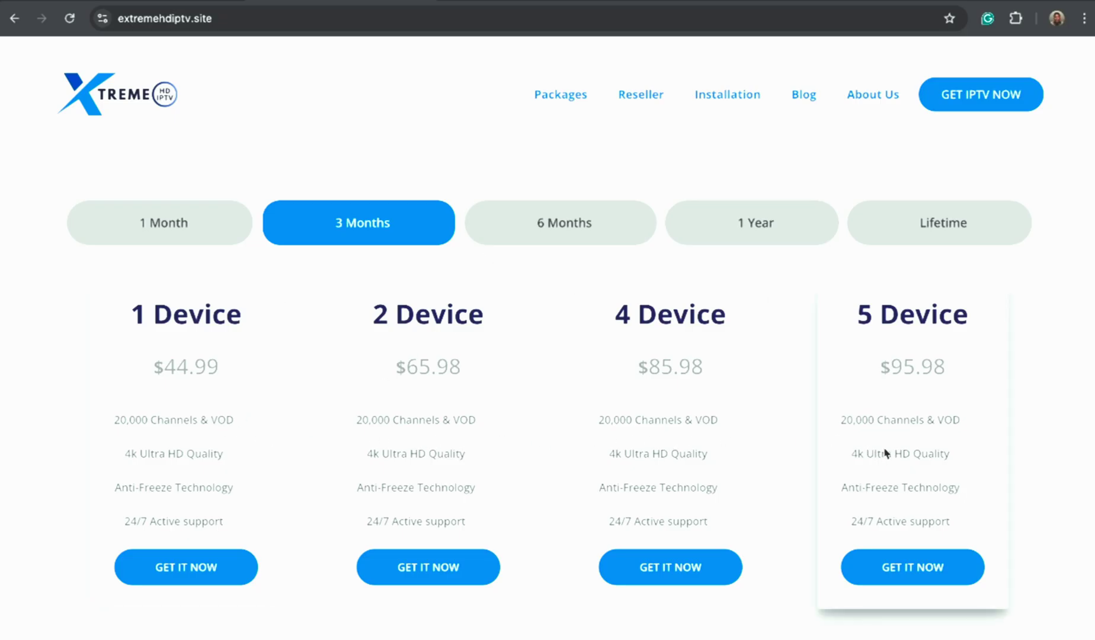
left_click(573, 231)
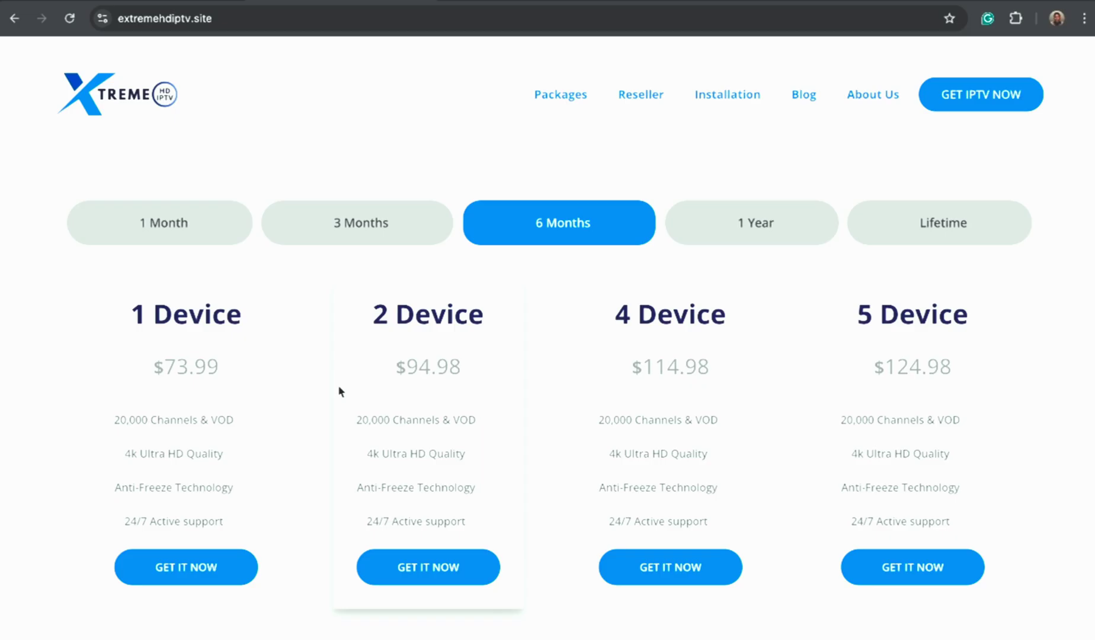
left_click(798, 231)
scroll(415, 296, "up", 15)
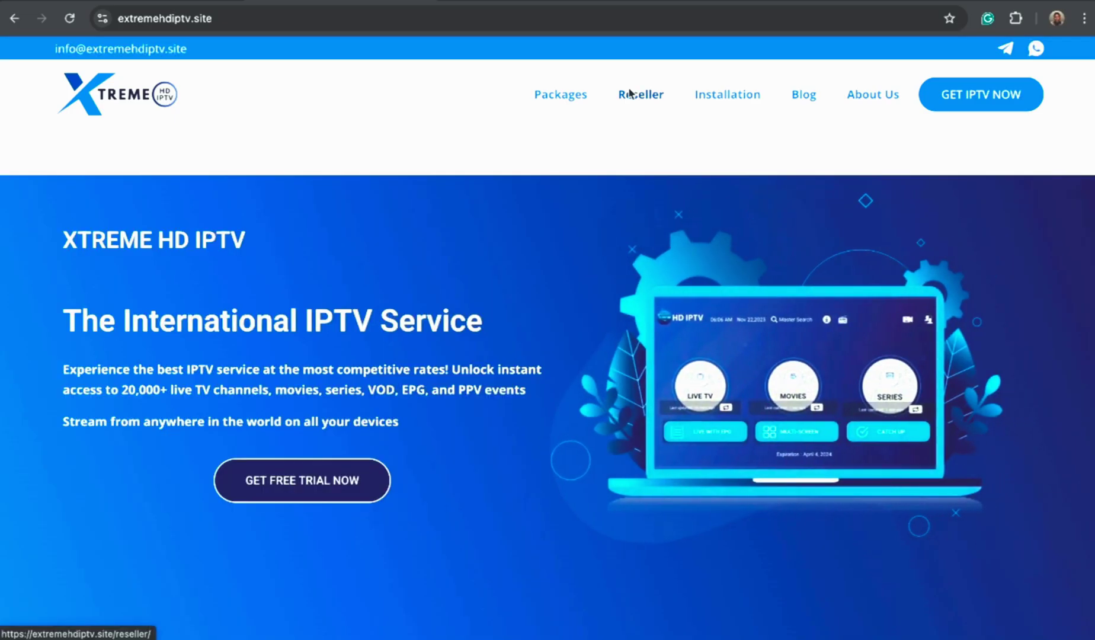
Browse the Reseller credit plans, then open the 1 Month – 1 Device plan at $14.99.
left_click(630, 93)
scroll(599, 383, "down", 8)
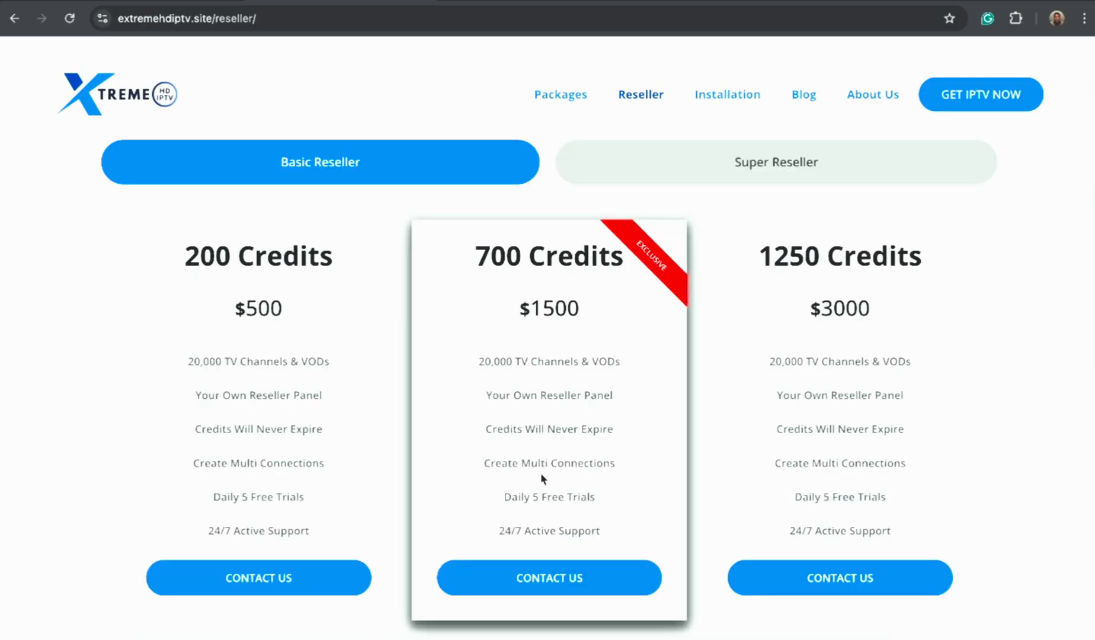
scroll(511, 570, "up", 8)
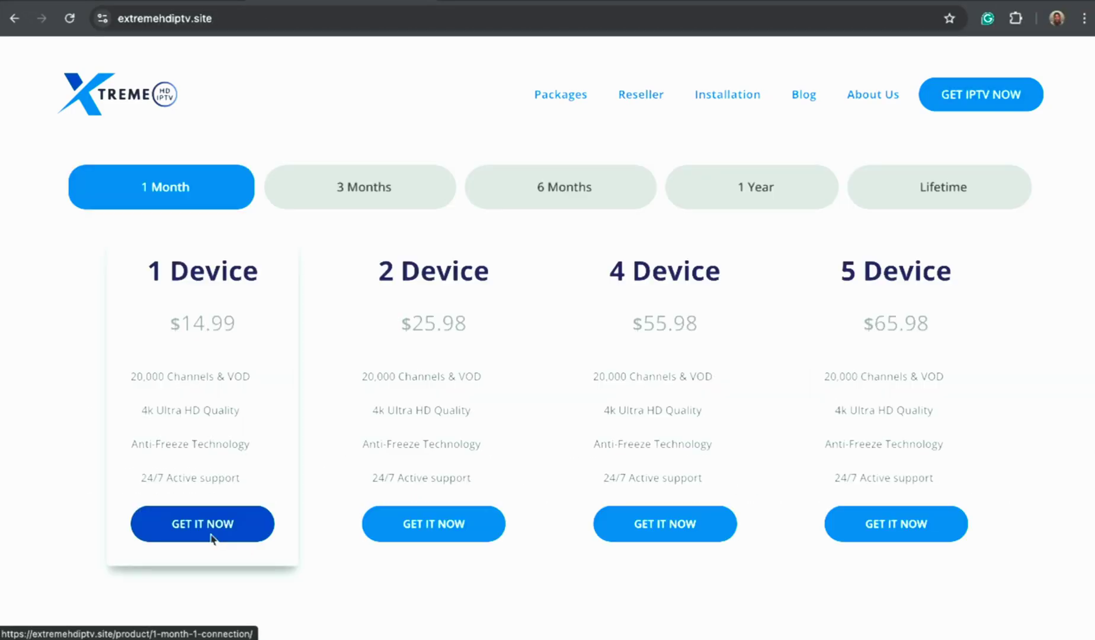
left_click(212, 537)
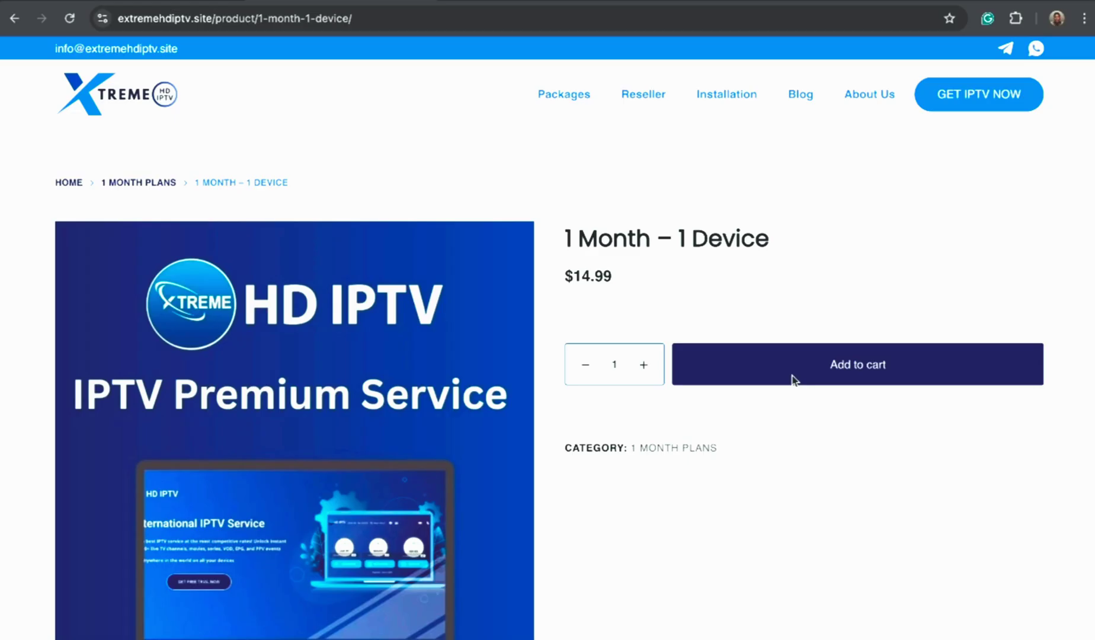
Add the 1 Month – 1 Device plan to cart, accept the terms and place the order.
left_click(794, 380)
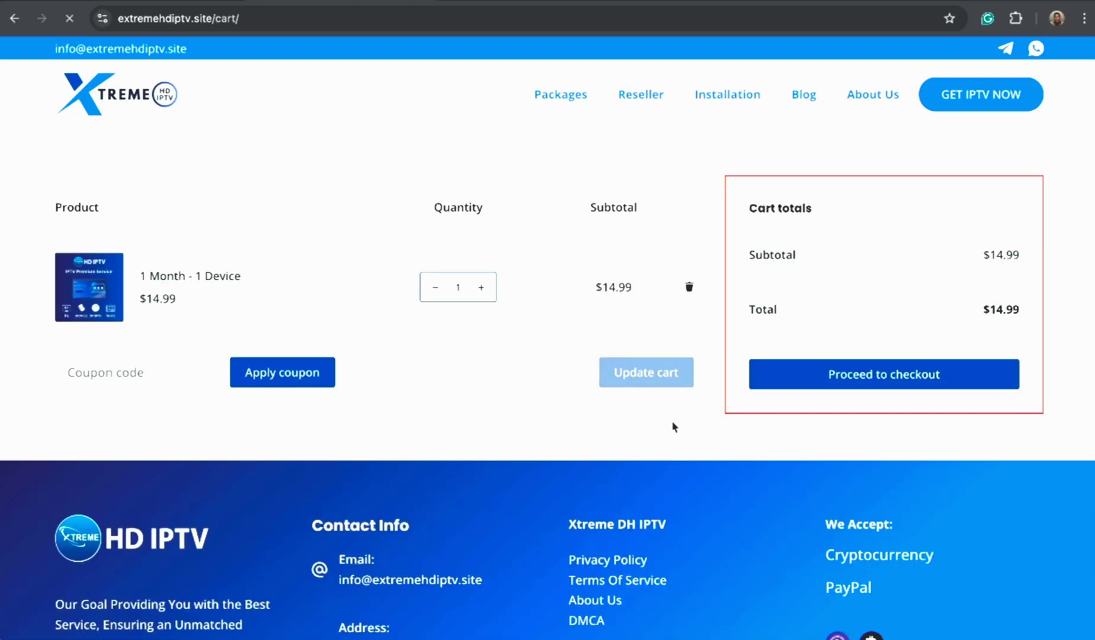
scroll(502, 400, "down", 2)
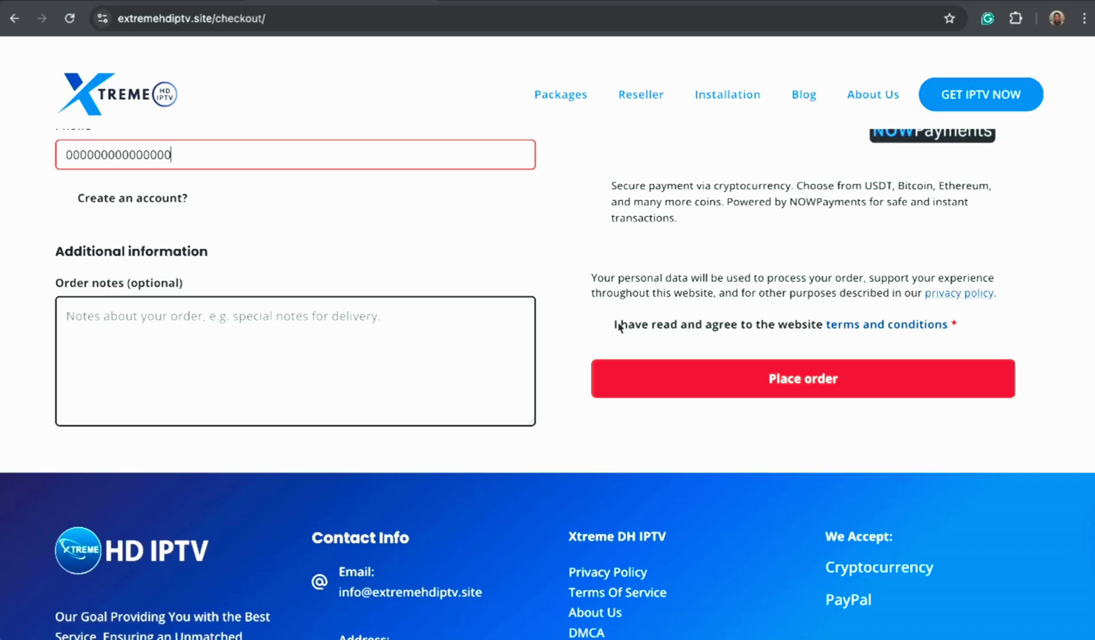
left_click(595, 325)
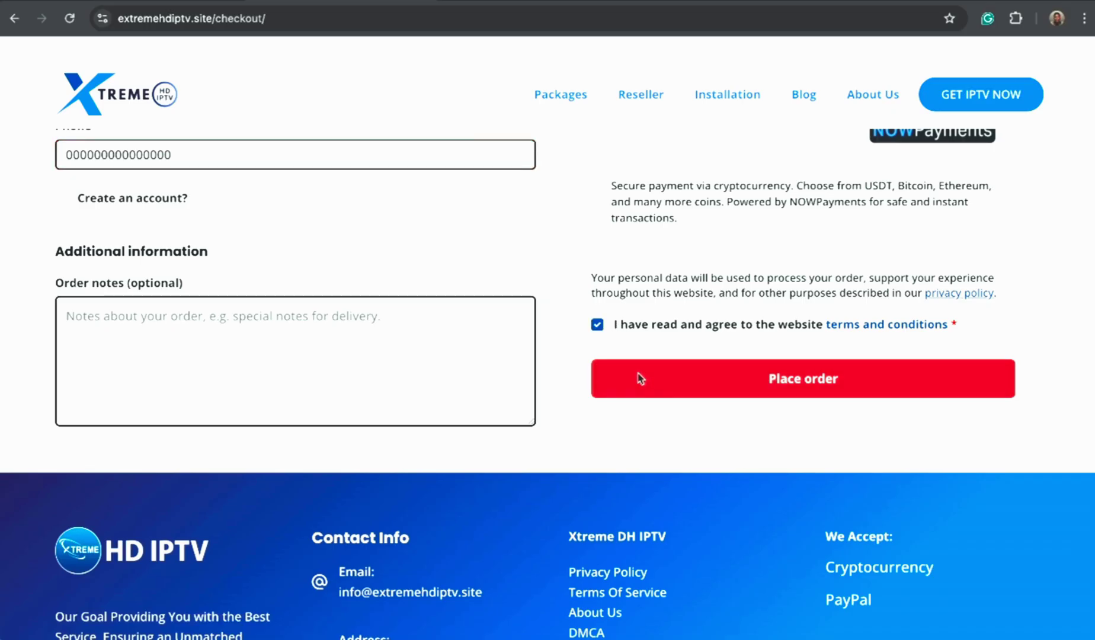
left_click(828, 378)
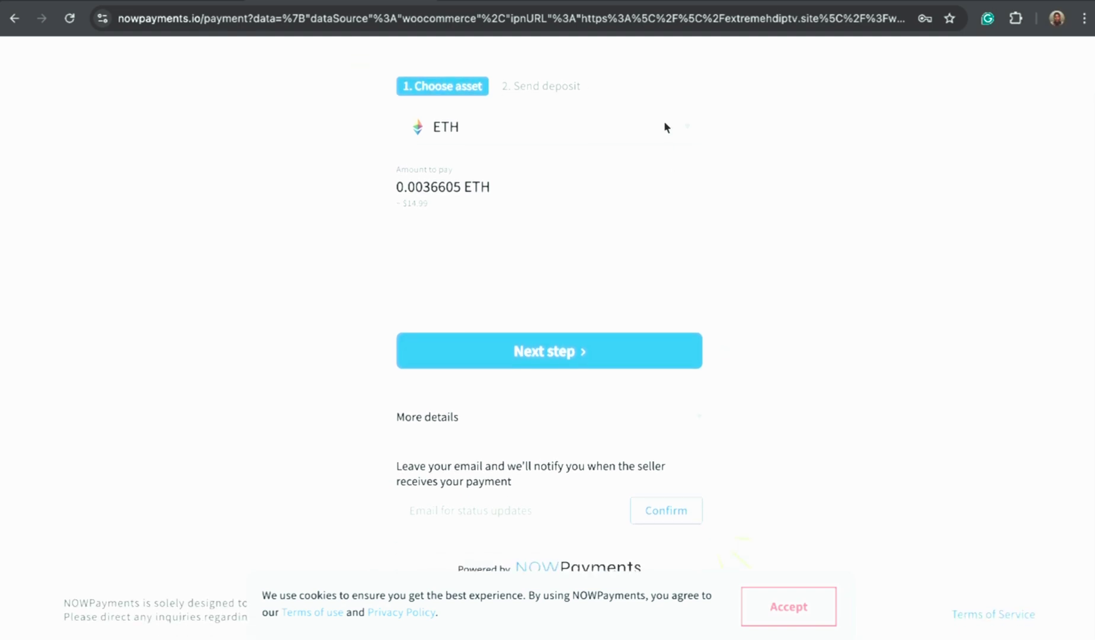
Open the NOWPayments ETH currency selector and scroll through the available currencies.
left_click(692, 132)
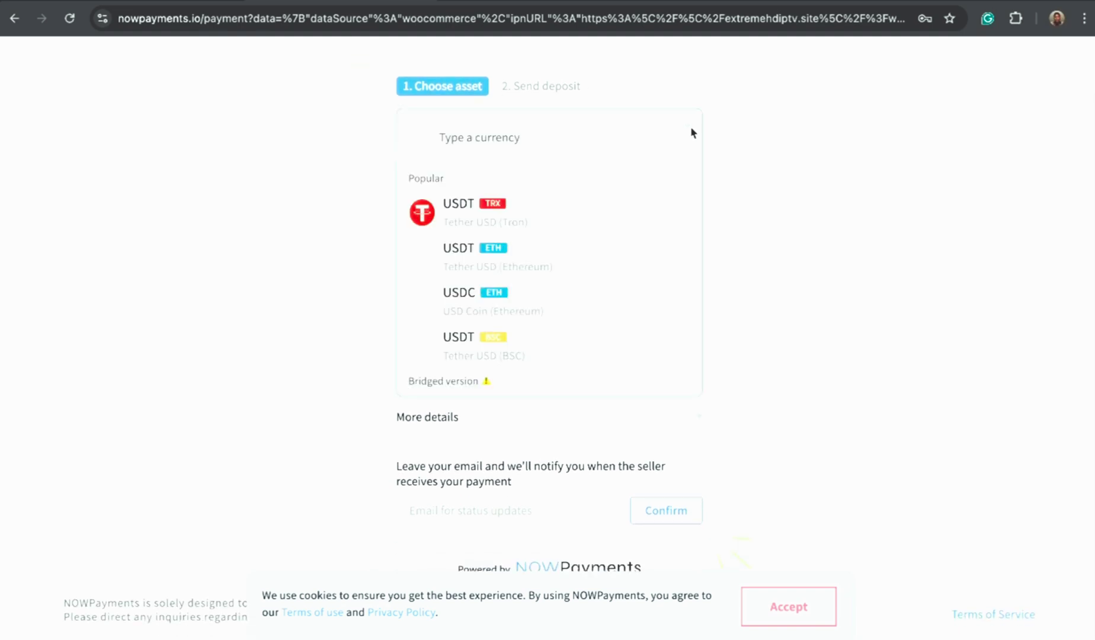
scroll(489, 314, "down", 6)
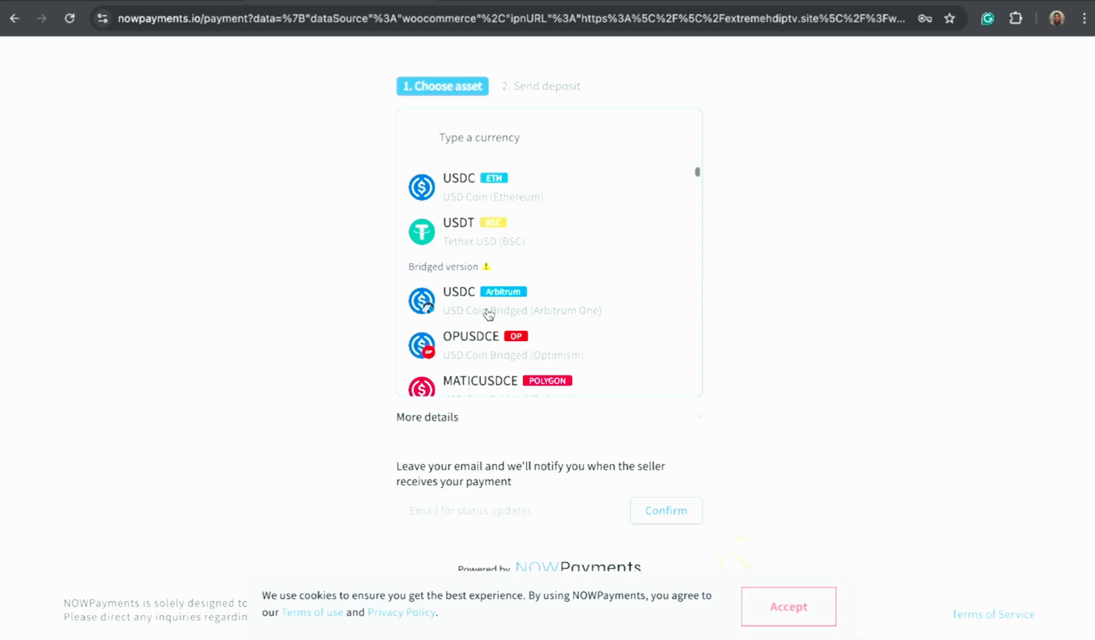
scroll(489, 314, "down", 3)
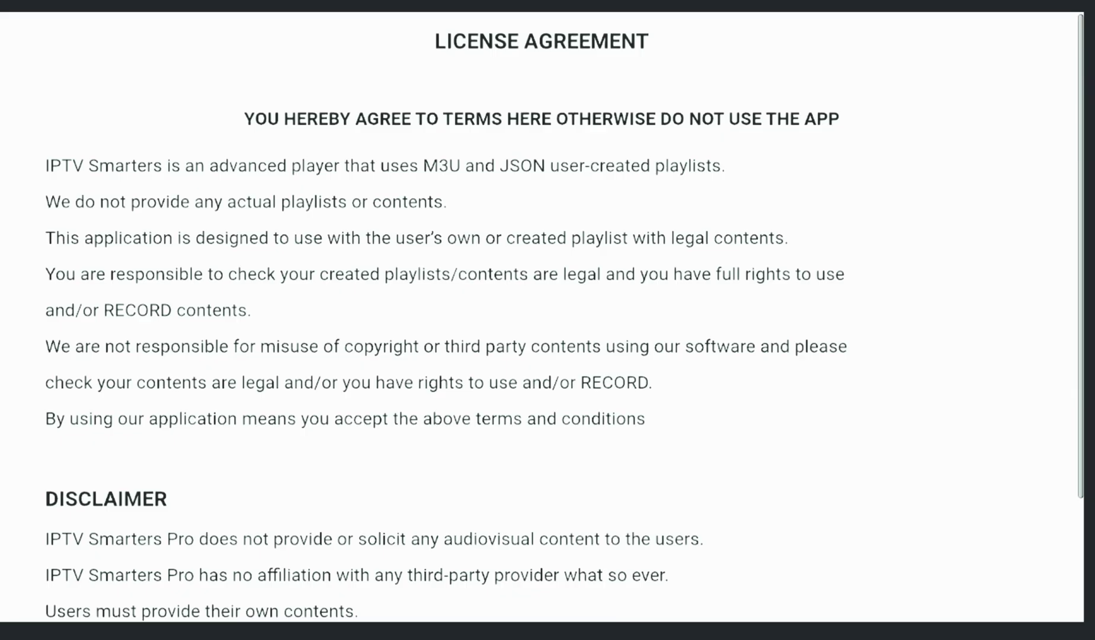
Get past the IPTV Smarters Pro device prompt and licence agreement to the playlist type choice.
key("Down")
key("Return")
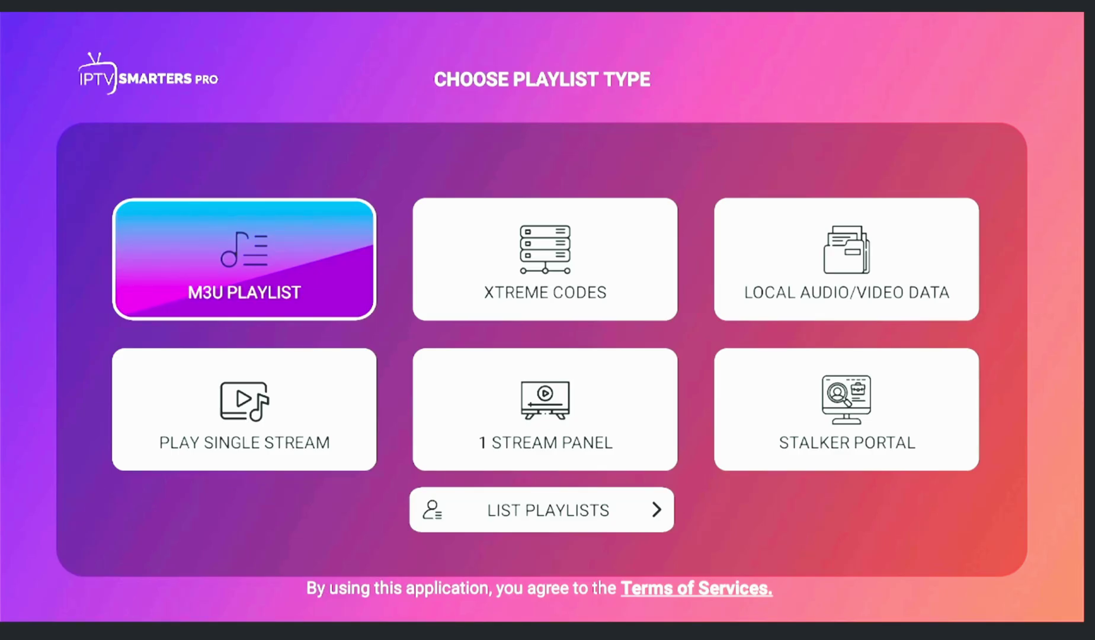
key("Right")
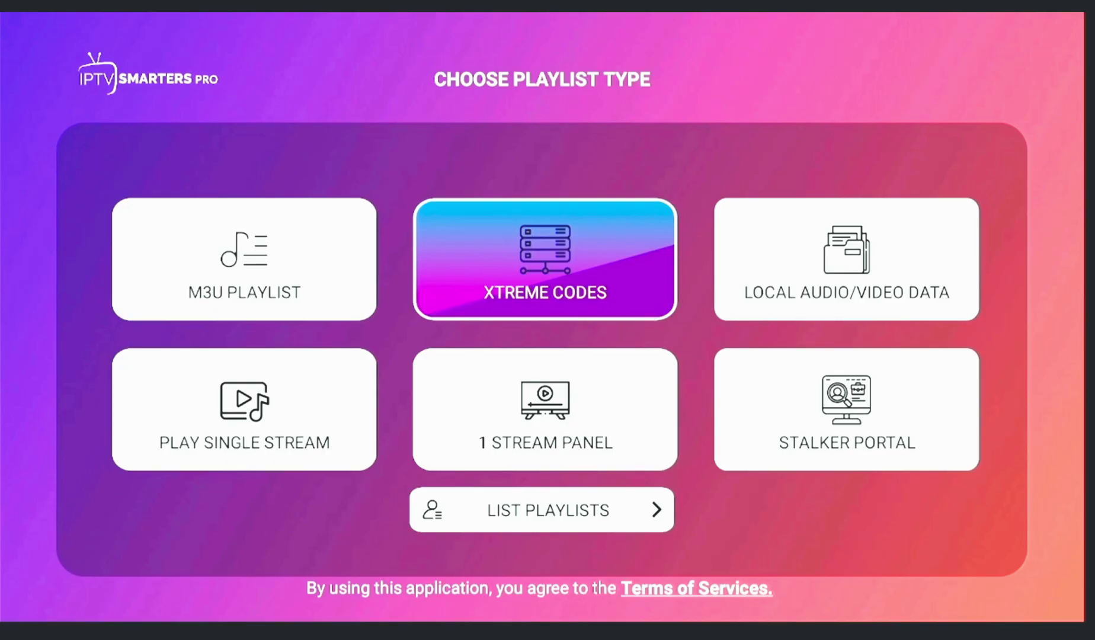
Add an Xtreme Codes playlist, let Live TV, Movies and Series download, then open Live TV.
key("Return")
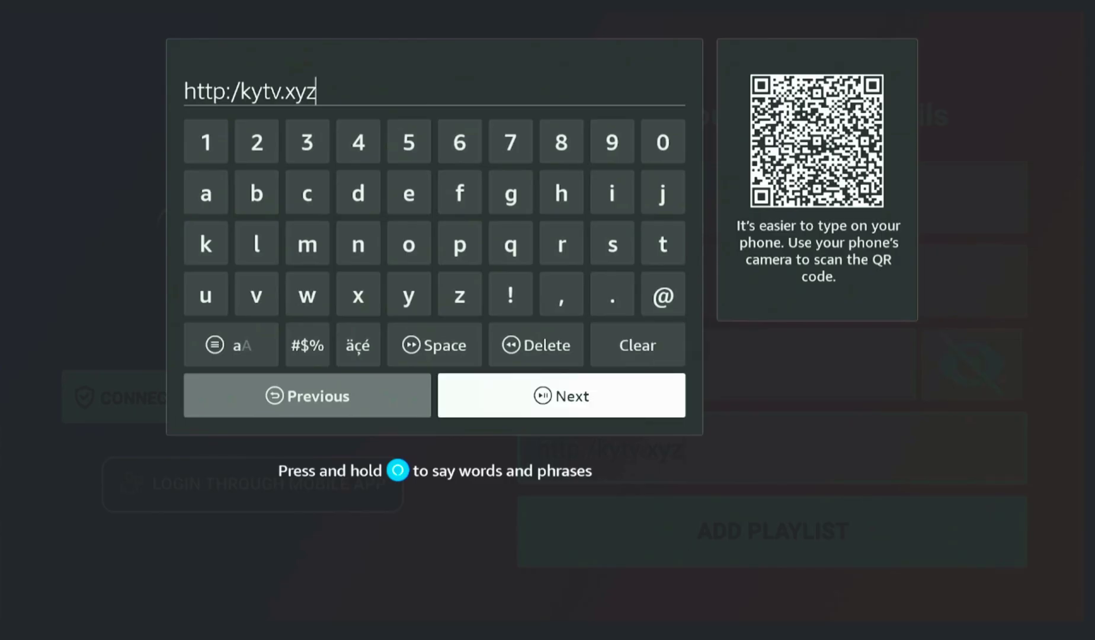
key("Return")
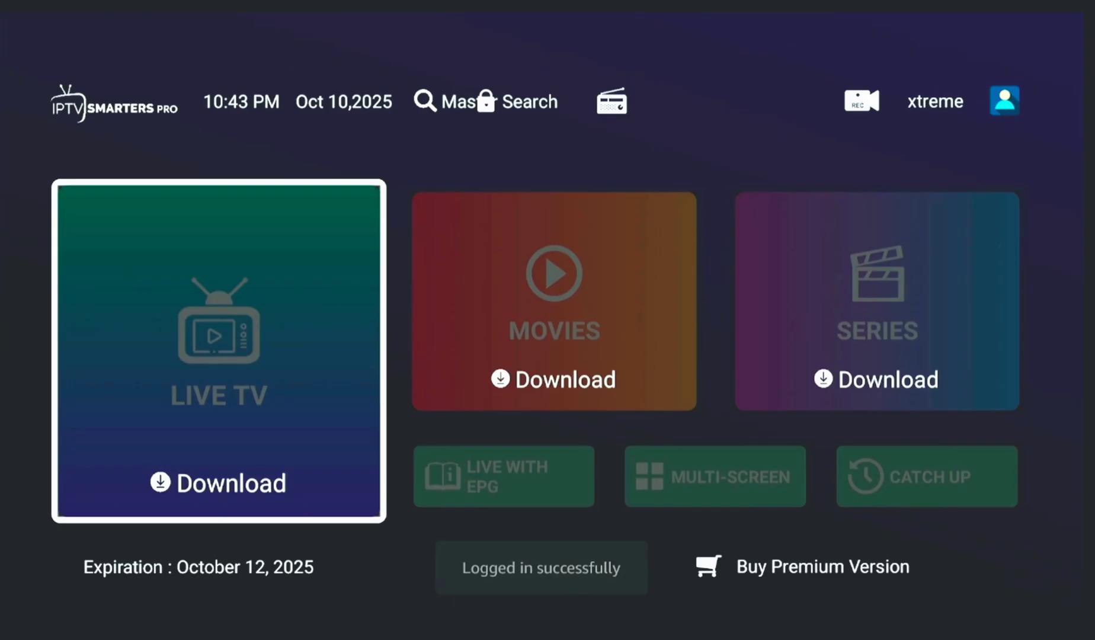
key("Return")
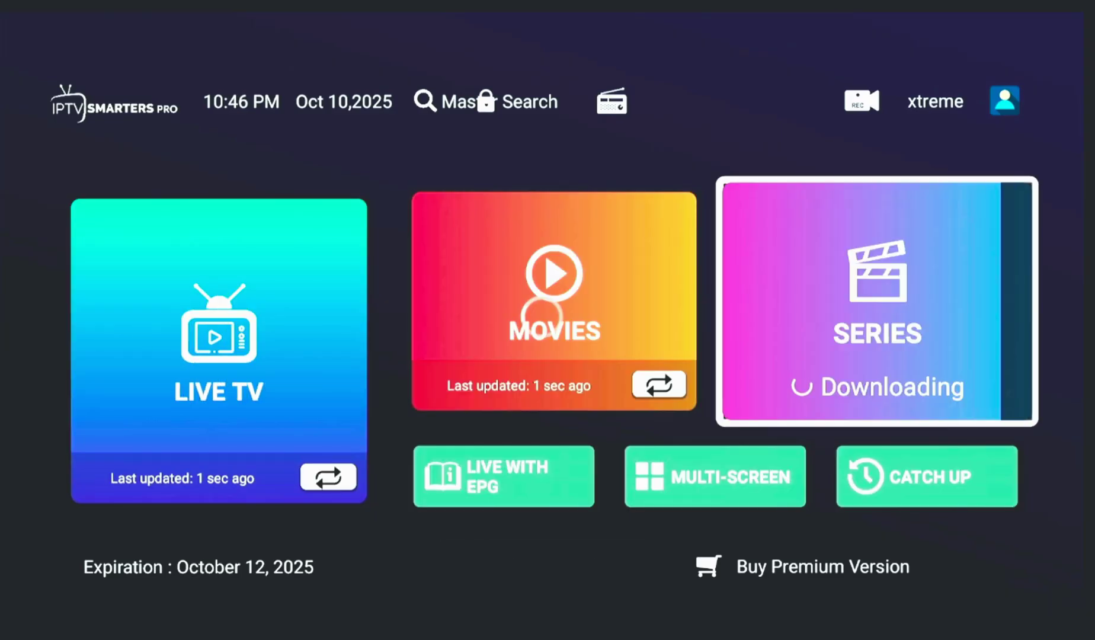
key("Left")
key("Left")
key("Return")
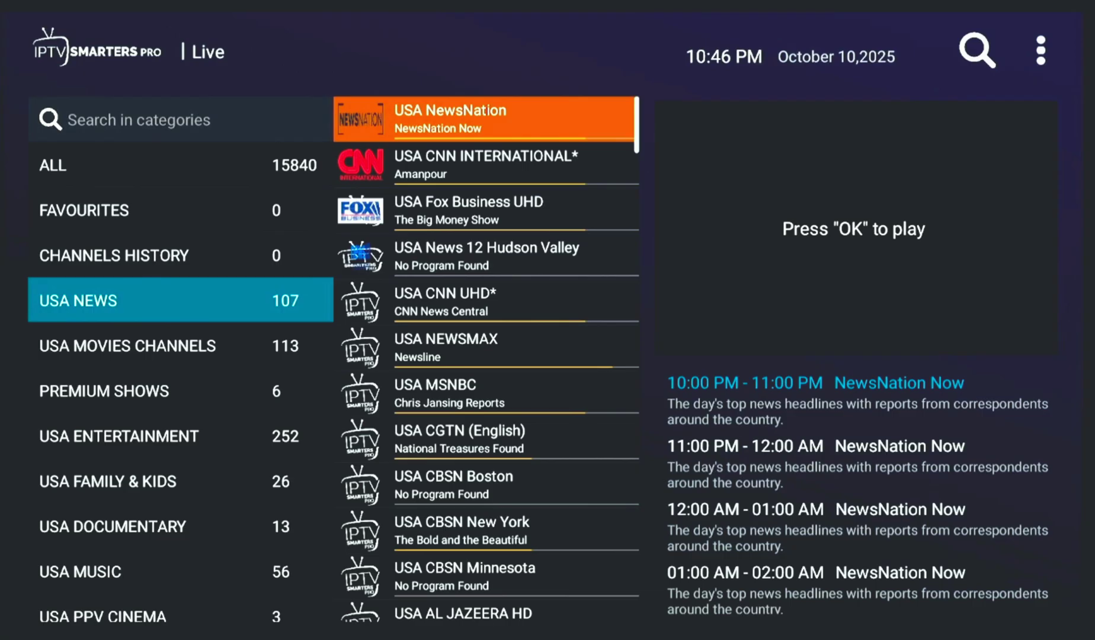
Return to the home dashboard and scroll through the Movies New Releases grid.
key("Escape")
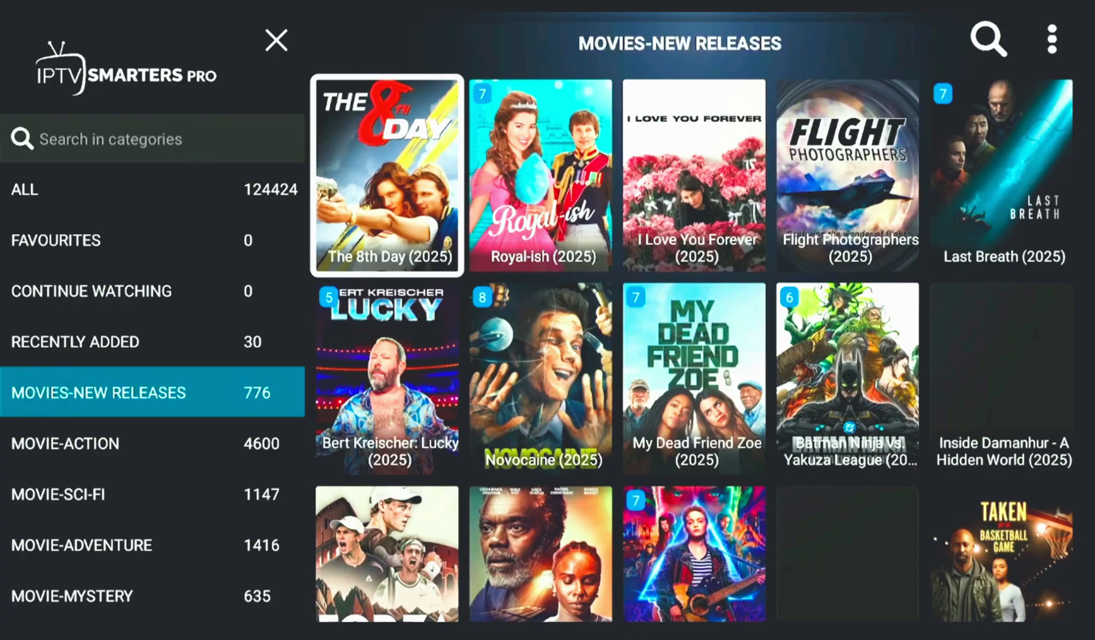
key("Down")
key("Down")
key("Down")
key("Down")
key("Down")
key("Down")
key("Down")
key("Down")
key("Down")
key("Down")
key("Down")
key("Down")
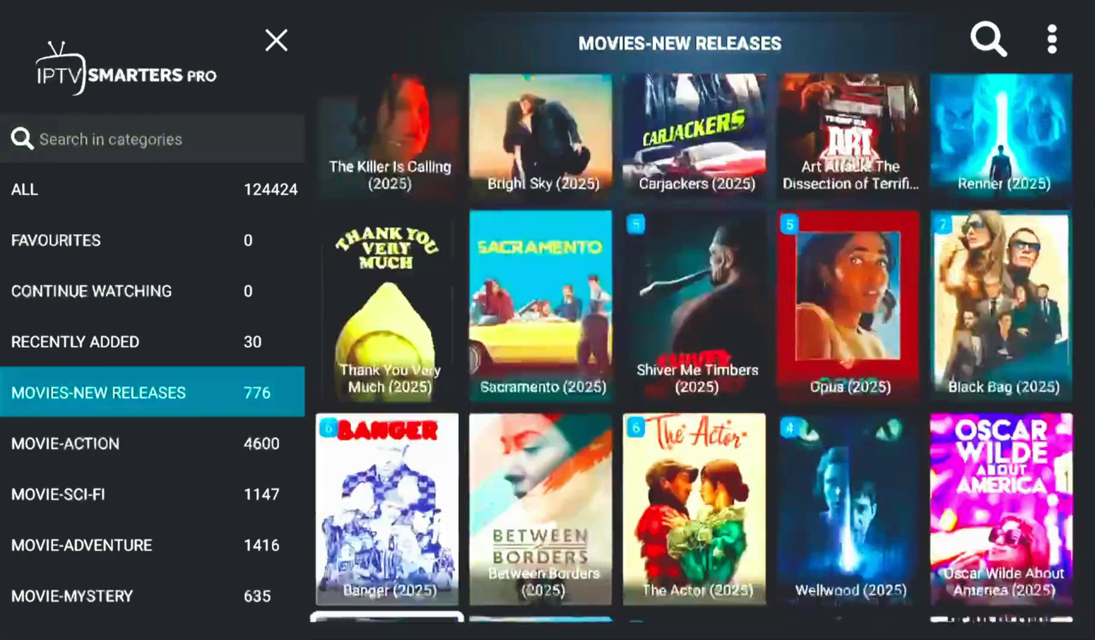
key("Down")
key("Down")
key("Down")
key("Down")
key("Down")
key("Down")
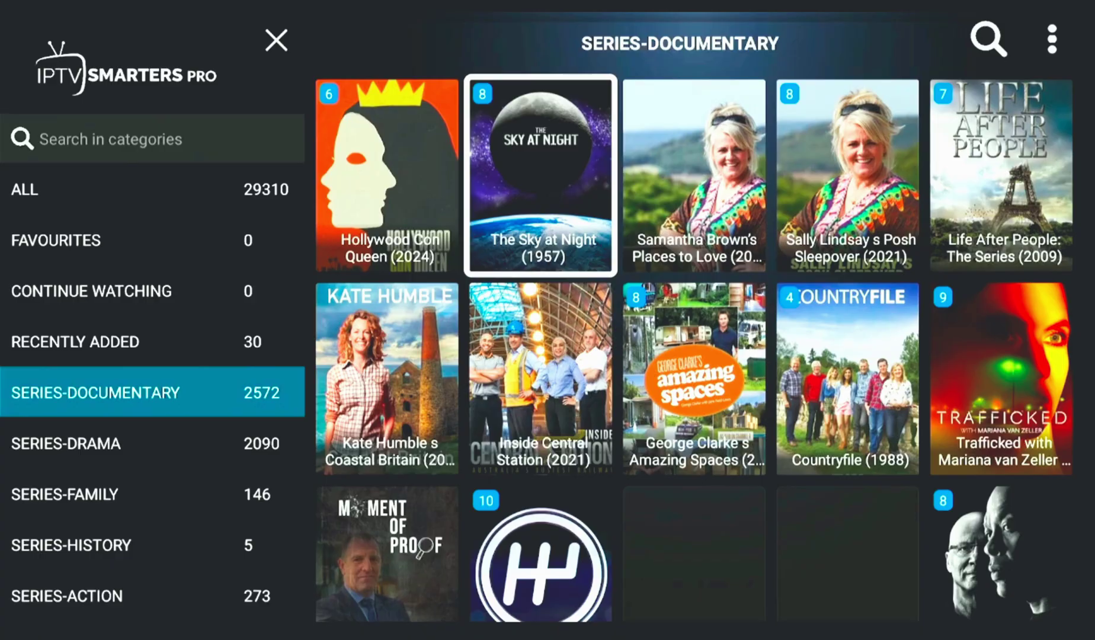
Browse the Series Documentary titles and move down the categories to SYRIA SERIES.
key("Down")
key("Down")
key("Down")
key("Down")
key("Down")
key("Down")
key("Down")
key("Down")
key("Down")
key("Down")
key("Down")
key("Down")
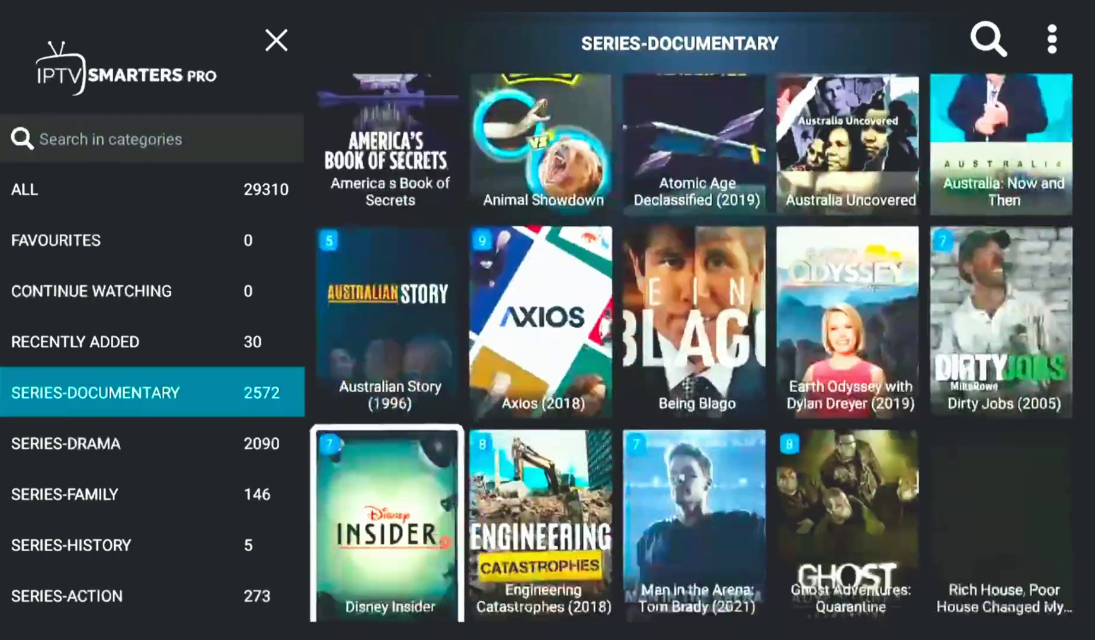
key("Down")
key("Down")
key("Down")
key("Down")
key("Down")
key("Down")
key("Down")
key("Down")
key("Down")
key("Down")
key("Down")
key("Down")
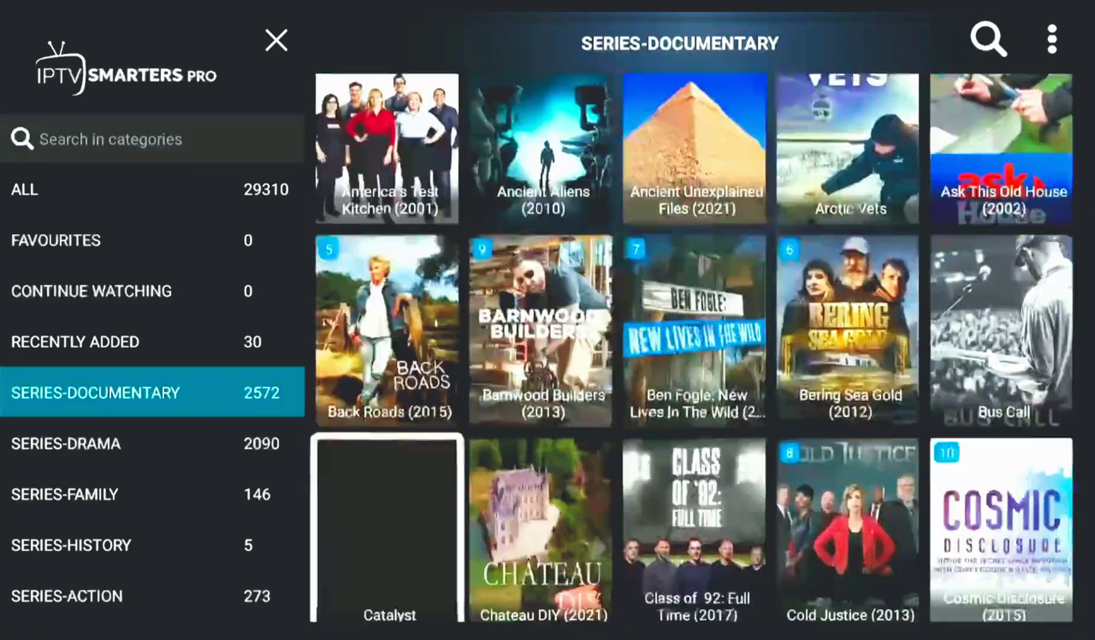
key("Down")
key("Down")
key("Down")
key("Down")
key("Down")
key("Down")
key("Down")
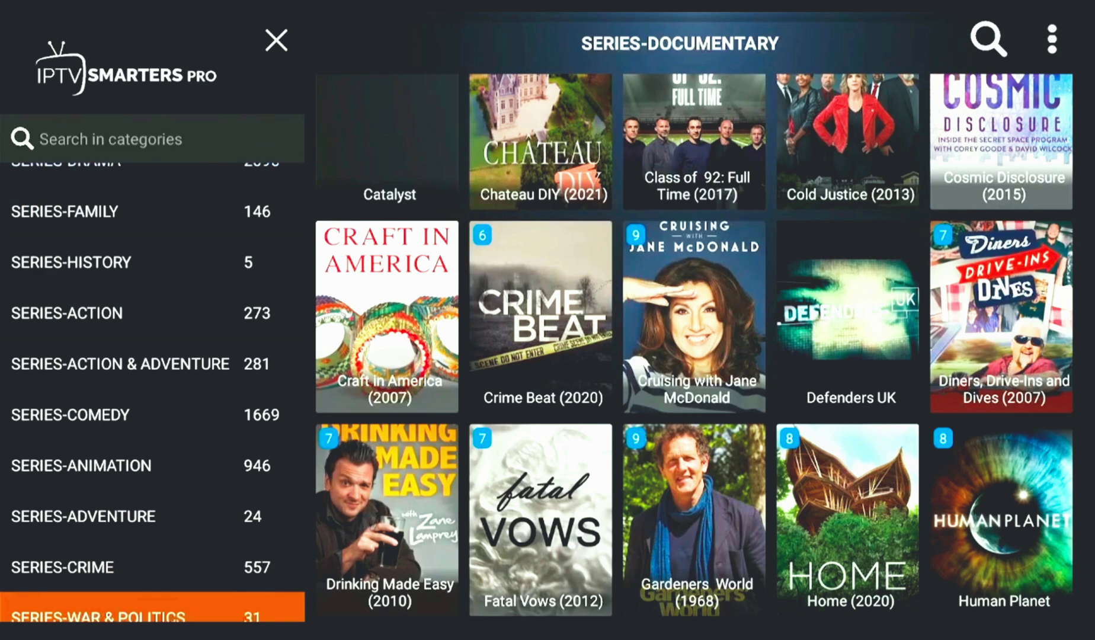
key("Down")
key("Down")
key("Down")
key("Down")
key("Down")
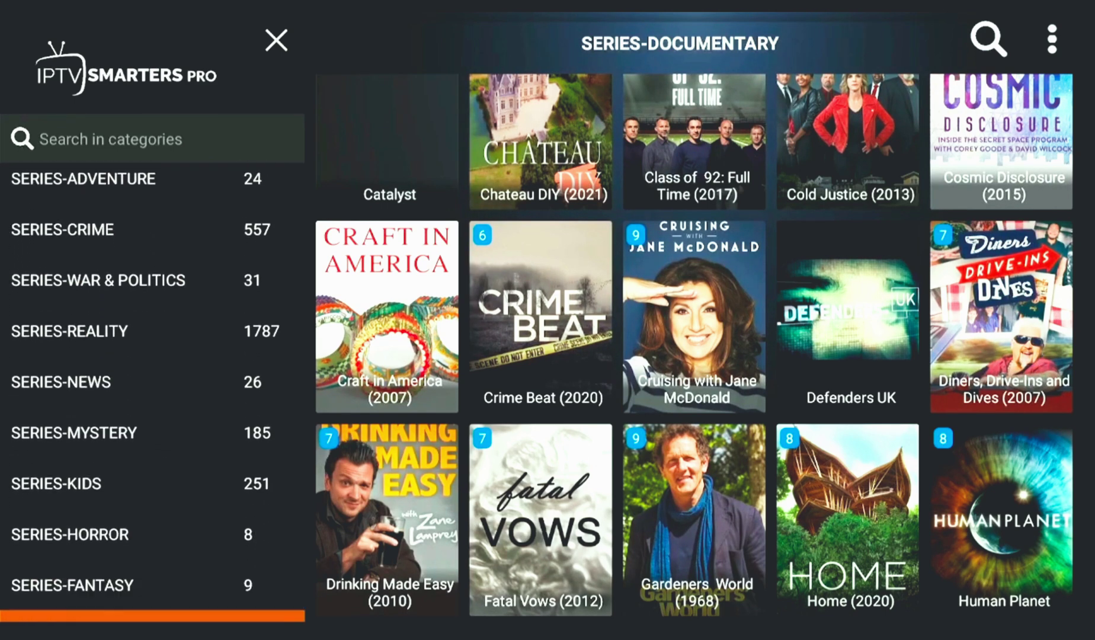
key("Down")
key("Down")
key("Down")
key("Down")
key("Down")
key("Down")
key("Down")
key("Down")
key("Down")
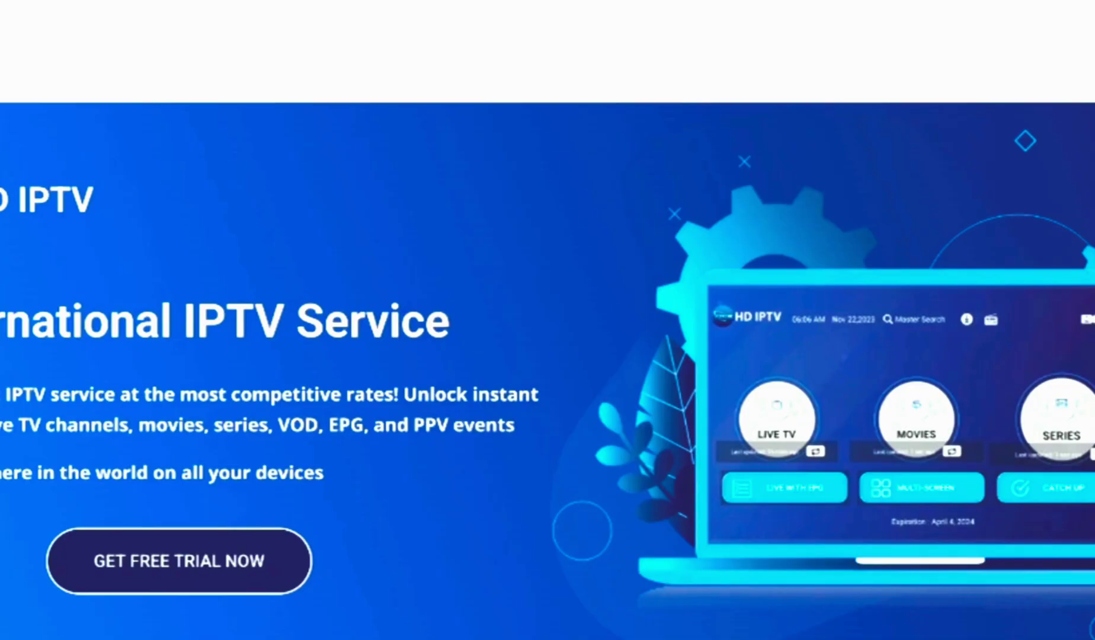
Scroll the extremehdiptv.site page past pricing, features and the annual deal to the footer, then back to the FAQ.
scroll(686, 594, "down", 3)
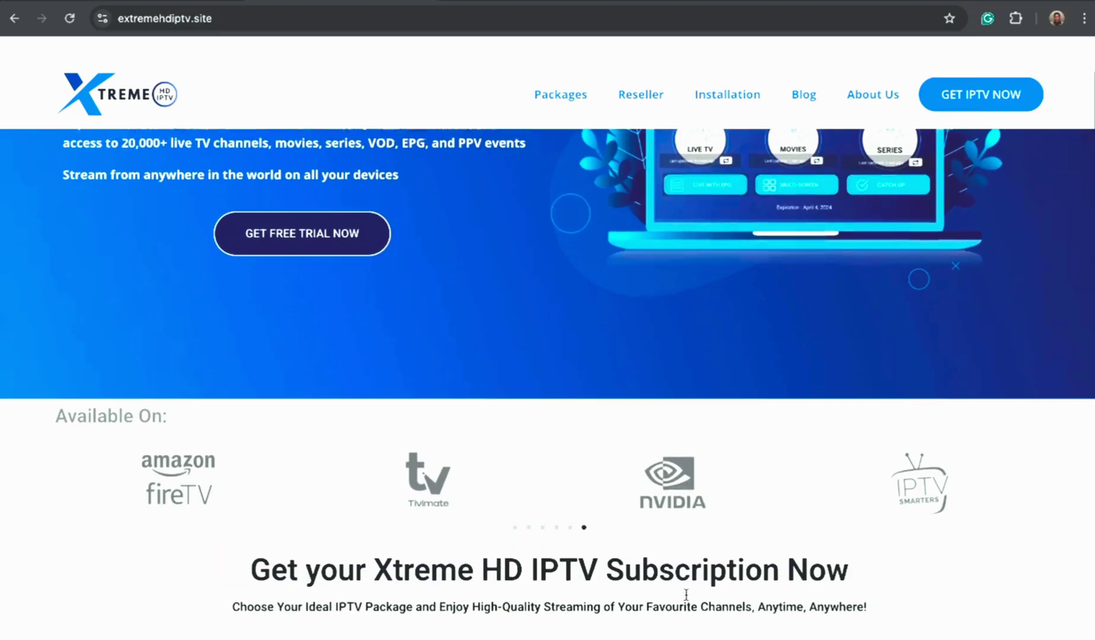
scroll(664, 404, "down", 5)
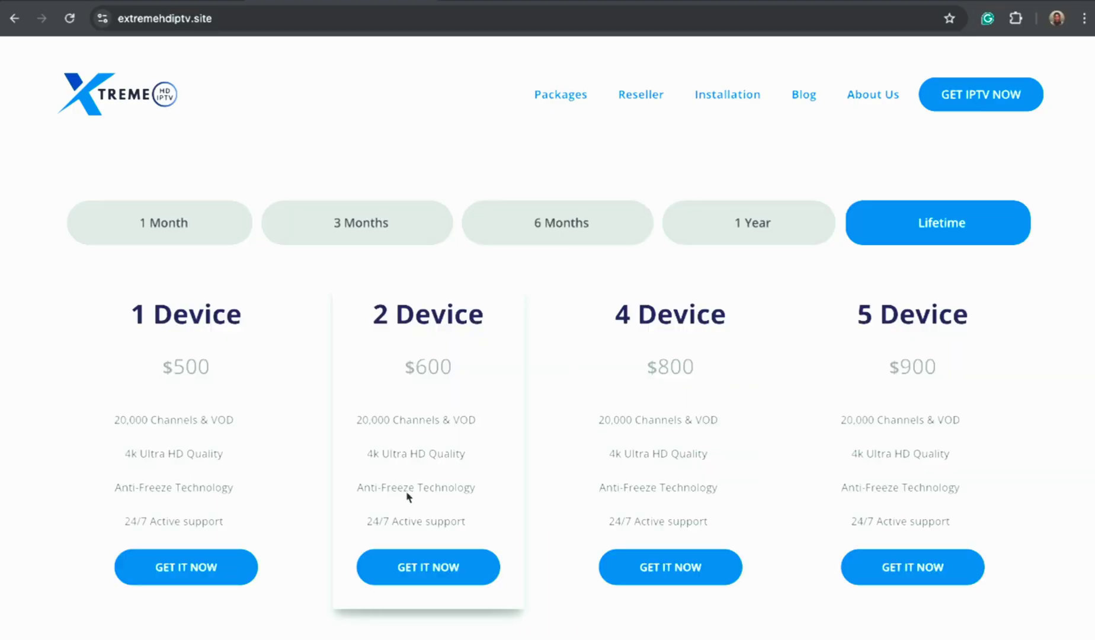
scroll(407, 497, "down", 7)
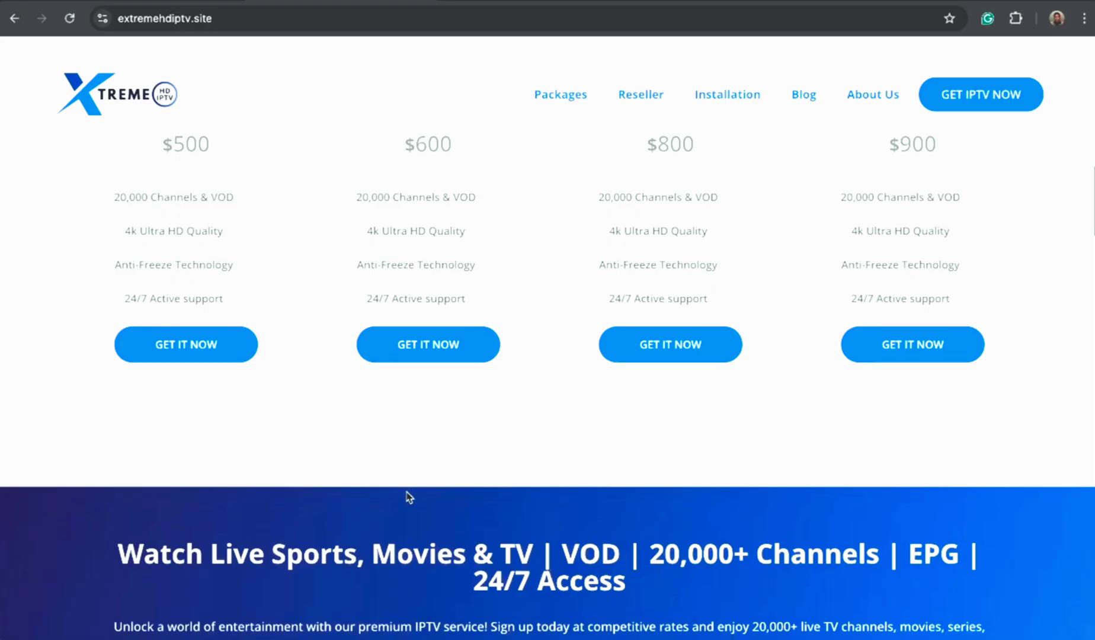
scroll(408, 497, "down", 9)
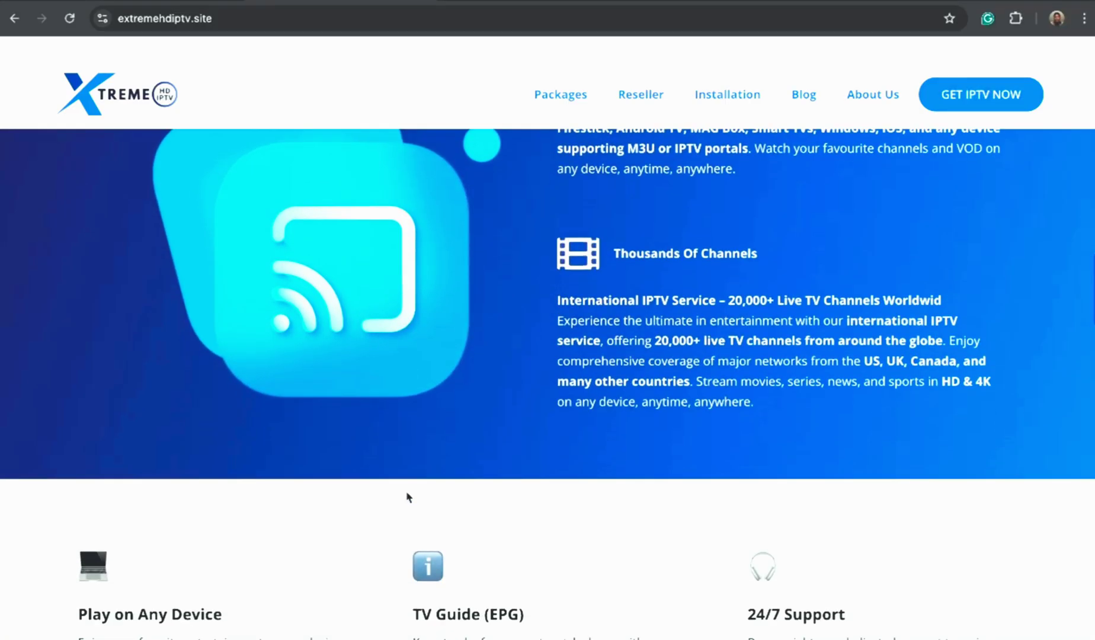
scroll(407, 496, "down", 10)
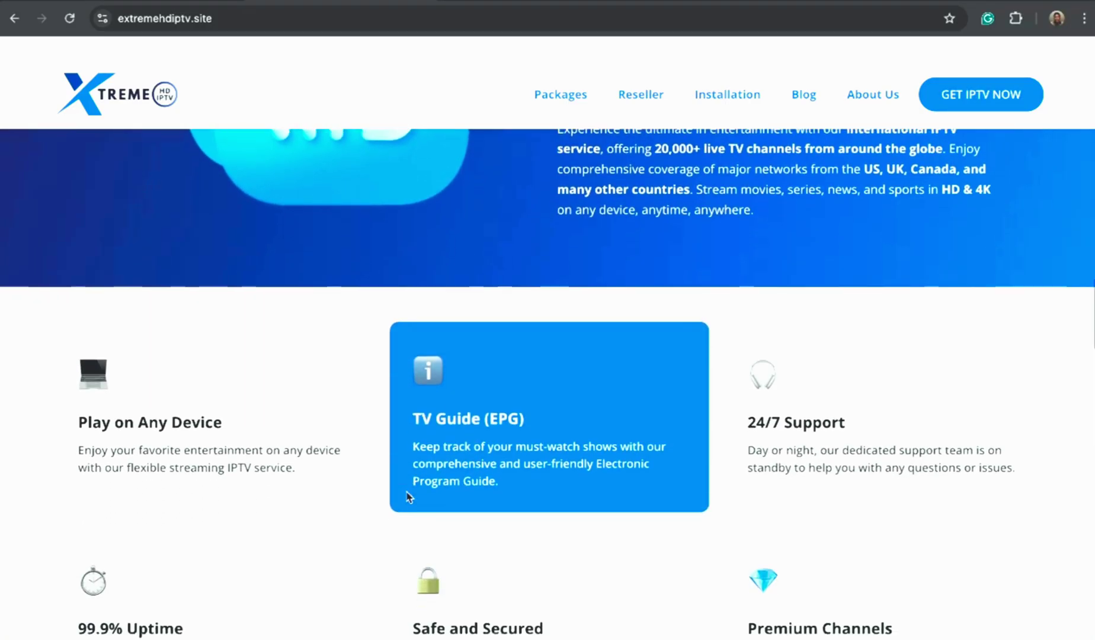
scroll(407, 496, "down", 1)
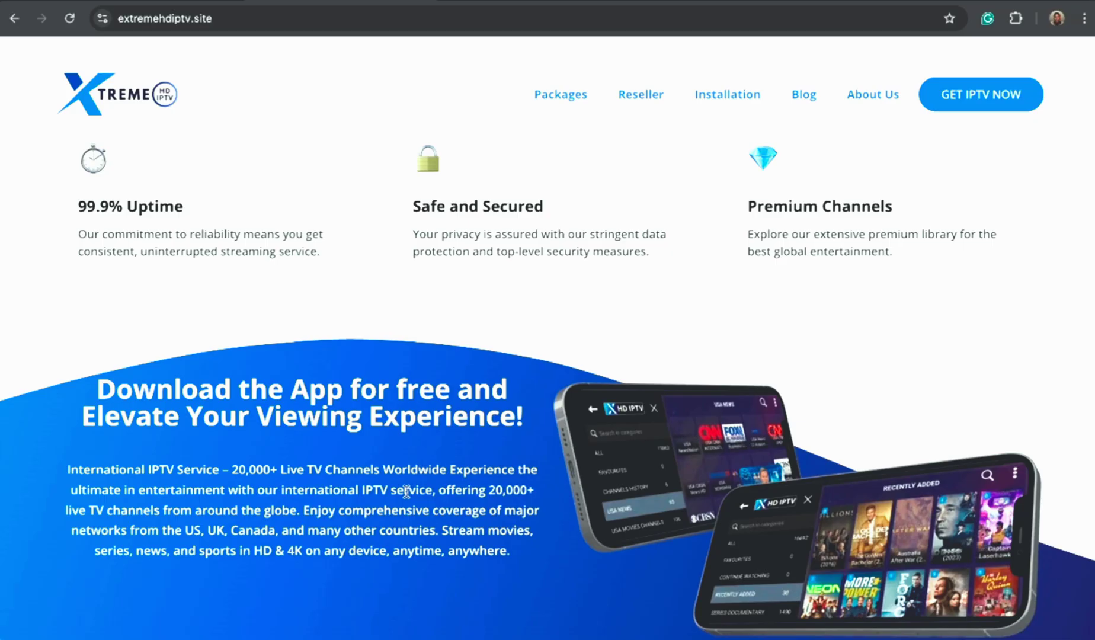
scroll(406, 491, "down", 3)
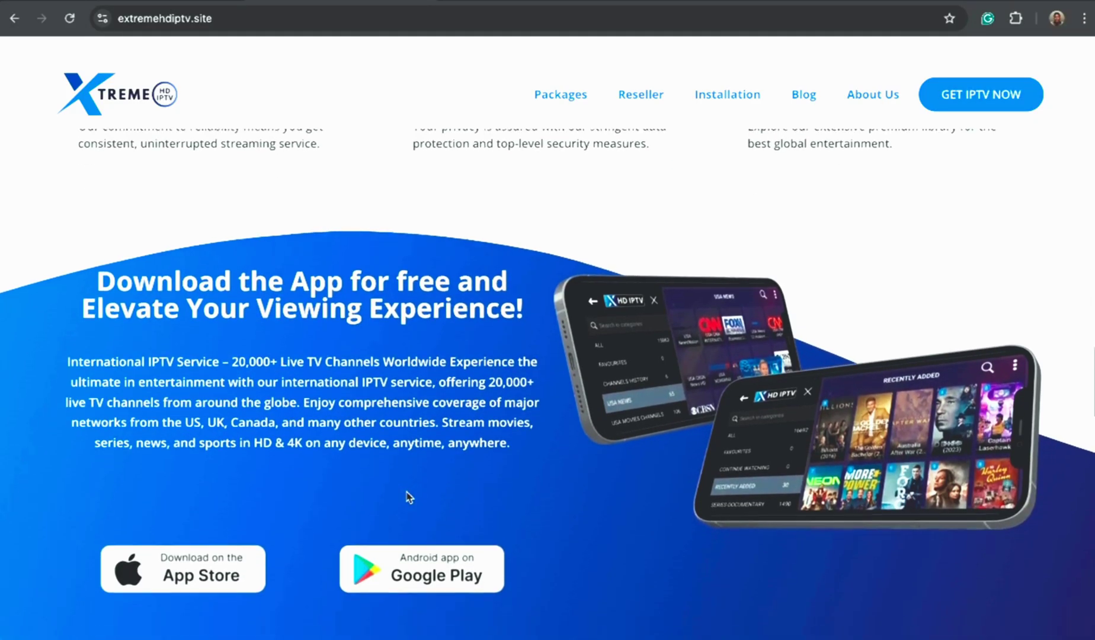
scroll(407, 497, "down", 10)
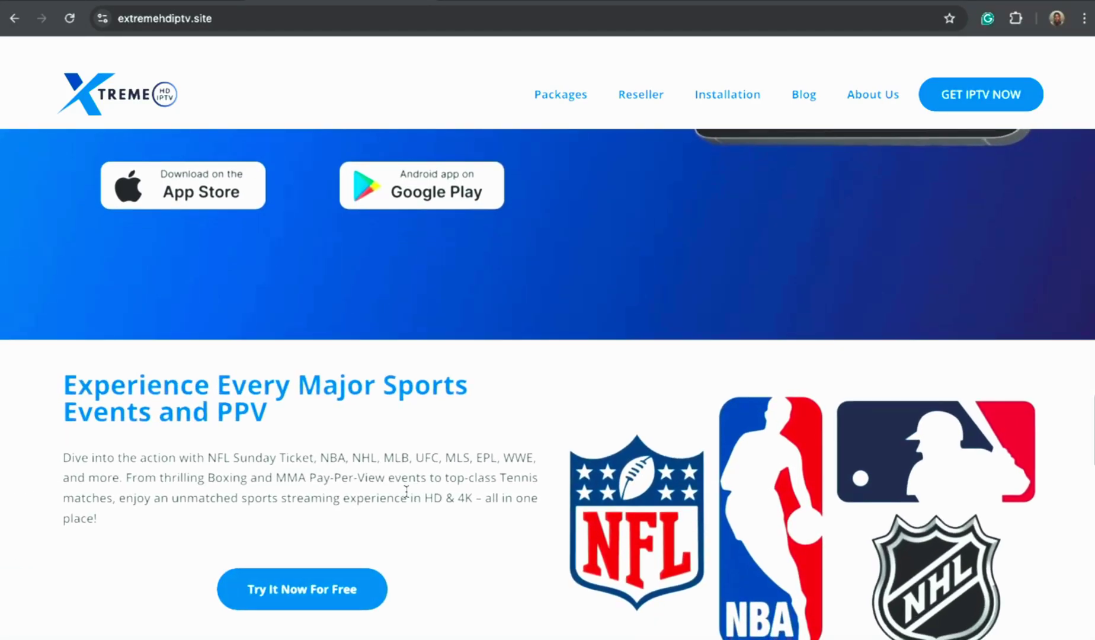
scroll(407, 492, "down", 13)
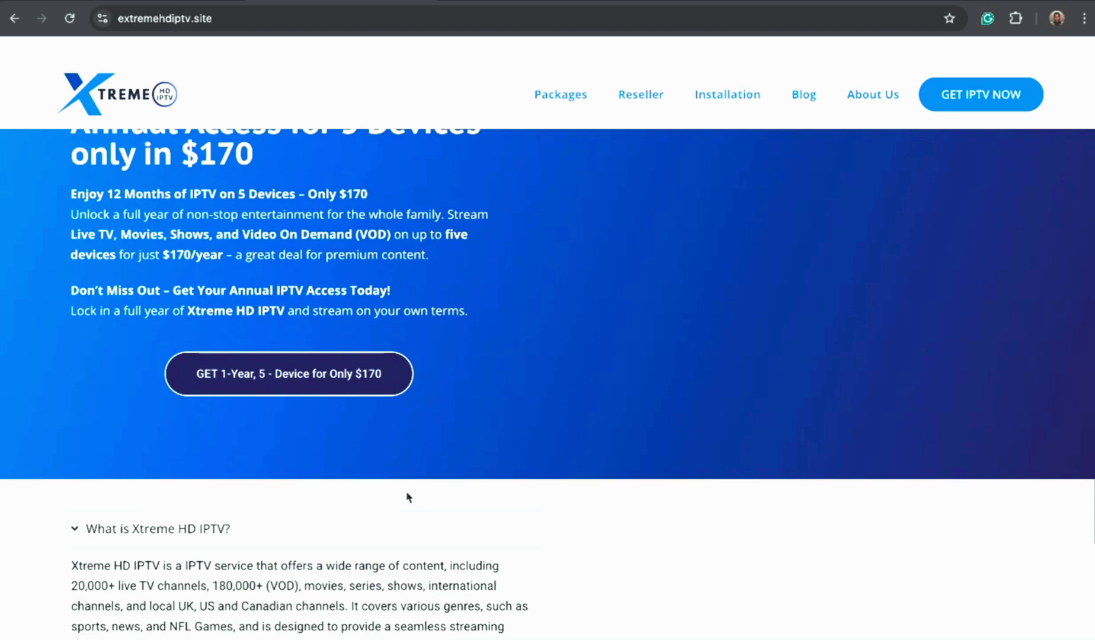
scroll(408, 497, "up", 1)
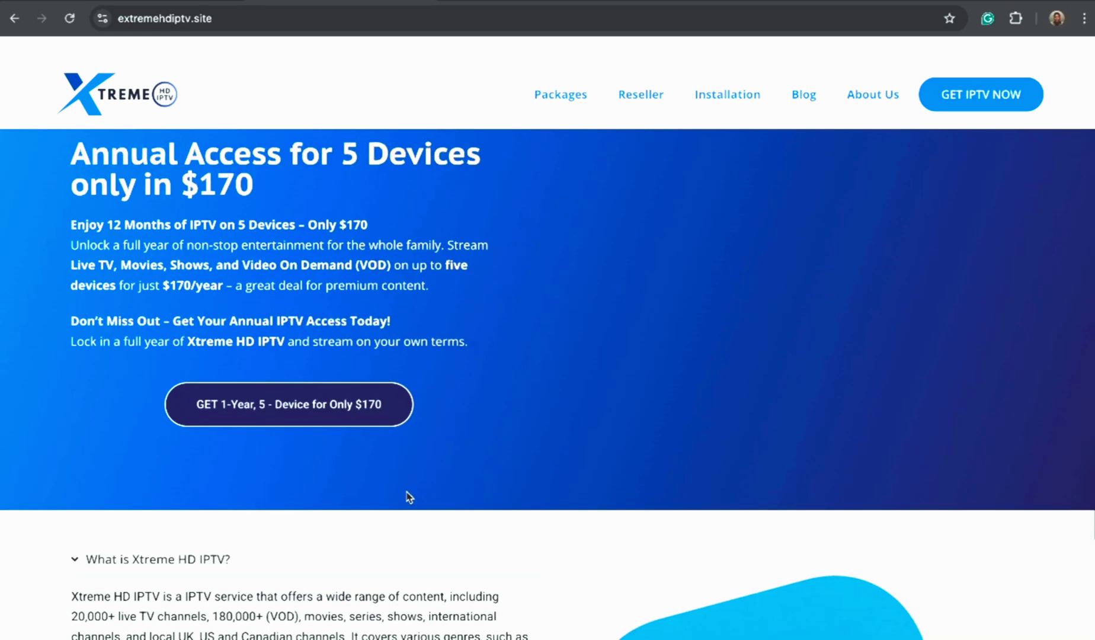
scroll(408, 498, "down", 2)
scroll(407, 497, "down", 16)
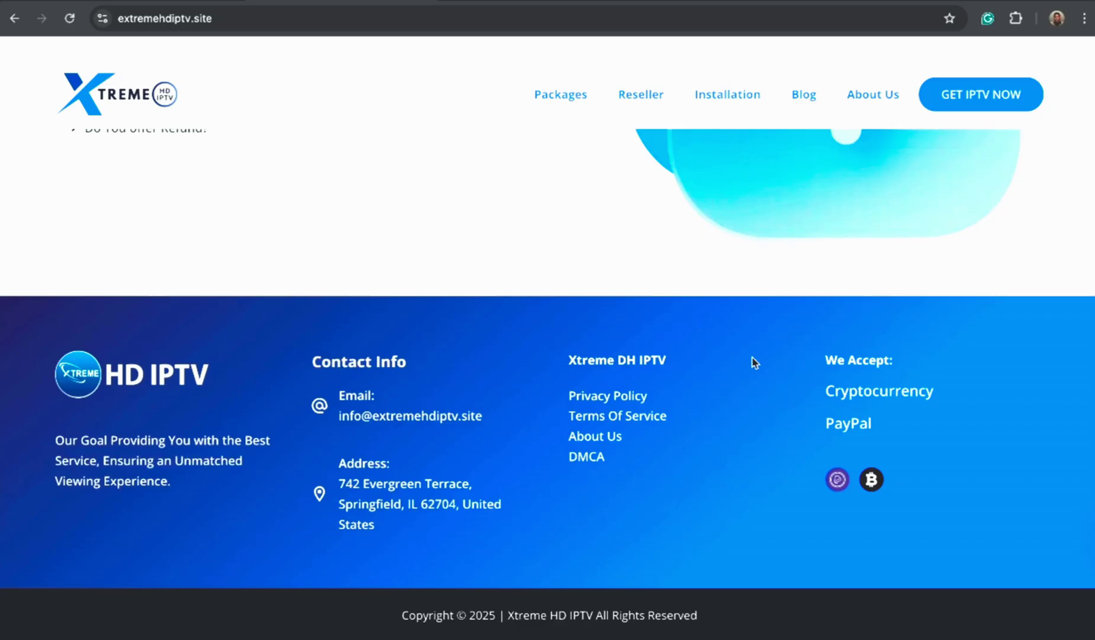
scroll(753, 362, "up", 5)
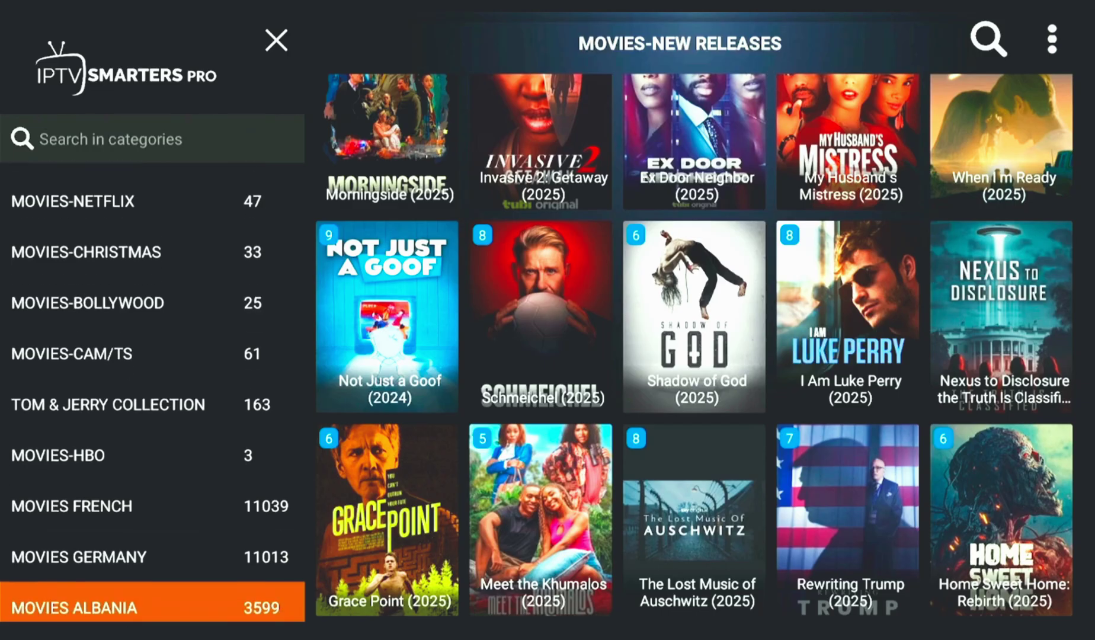
Leave the movie country categories for the dashboard and open the SERIES section.
key("Down")
key("Down")
key("Down")
key("Down")
key("Down")
key("Down")
key("Down")
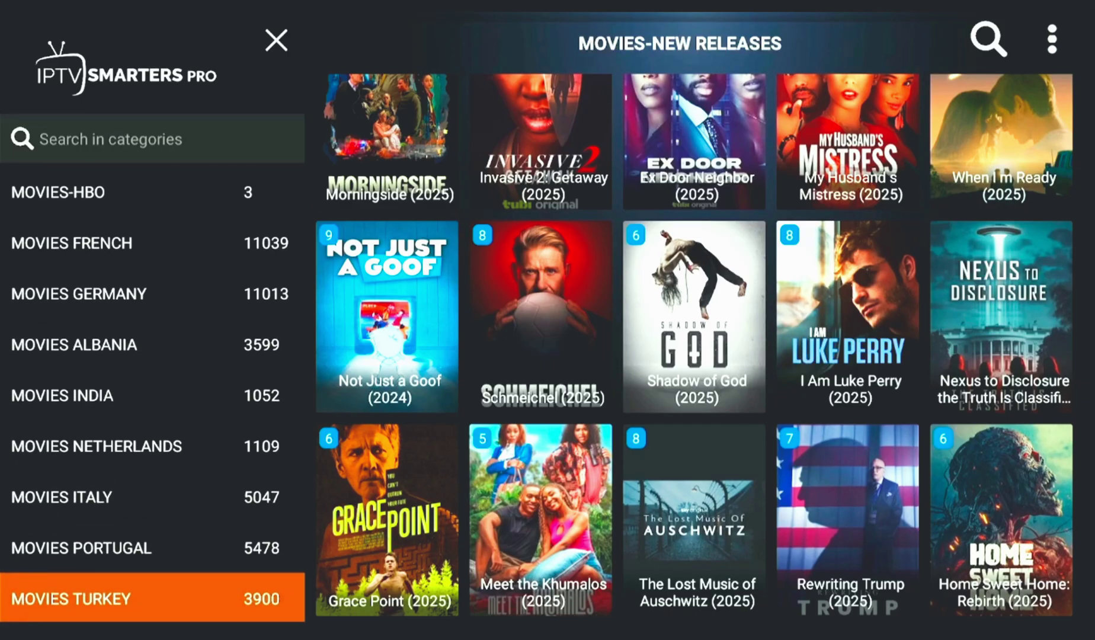
key("Escape")
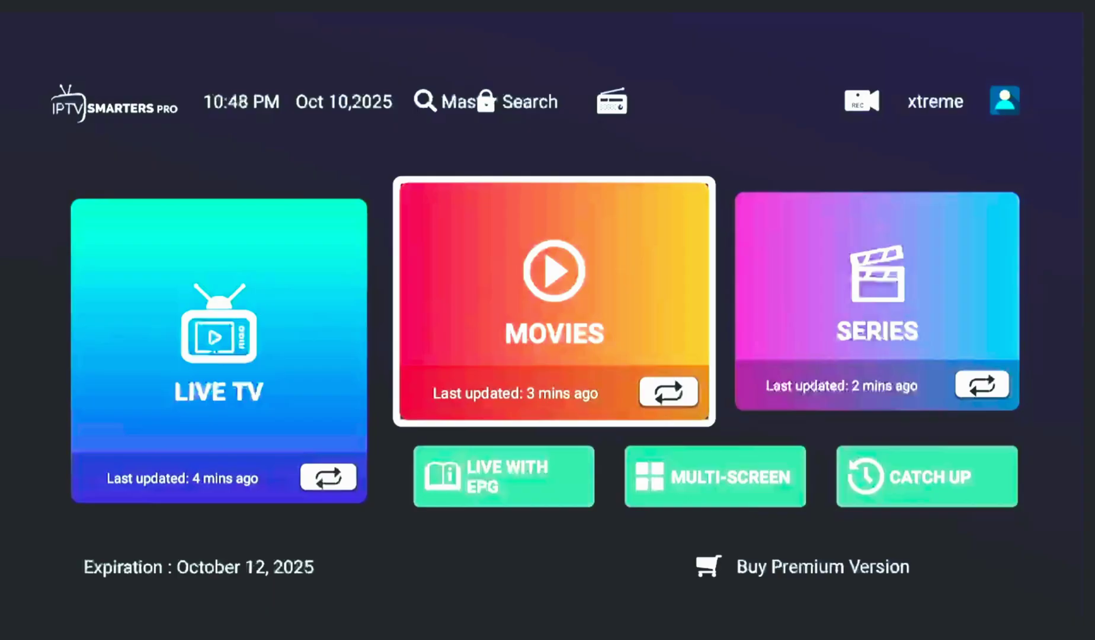
key("Right")
key("Return")
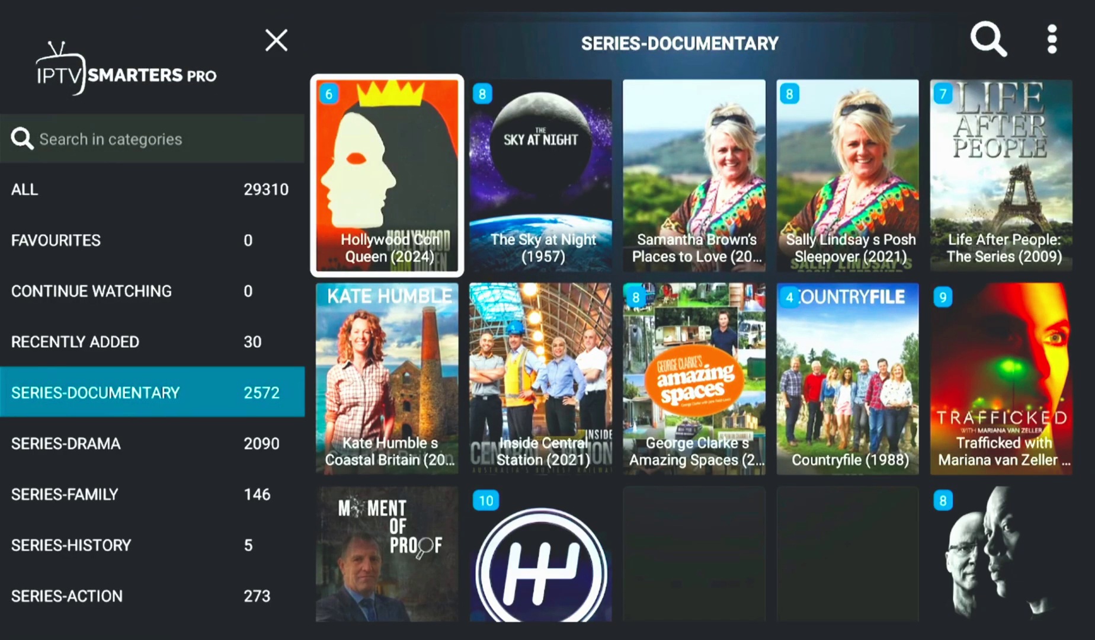
Browse down through the SERIES-DOCUMENTARY grid of series.
key("Down")
key("Down")
key("Down")
key("Down")
key("Down")
key("Down")
key("Down")
key("Down")
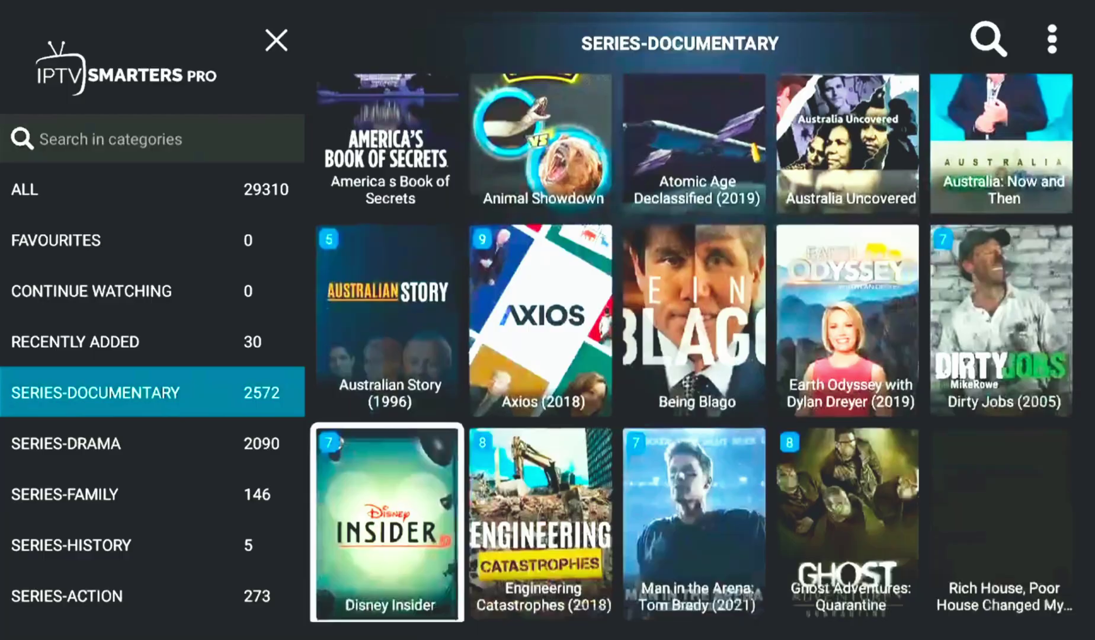
key("Down")
key("Down")
key("Down")
key("Down")
key("Down")
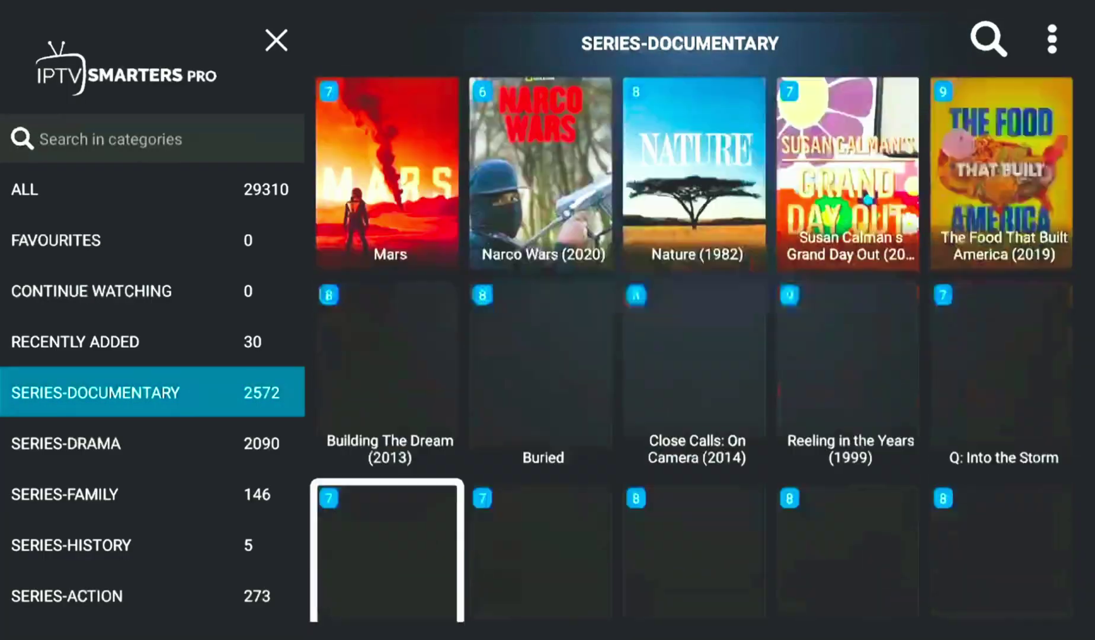
key("Down")
Exit to the Fire TV home and confirm IPTV Smarters Pro leads Recently used apps, ahead of Downloader and NordVPN.
key("Home")
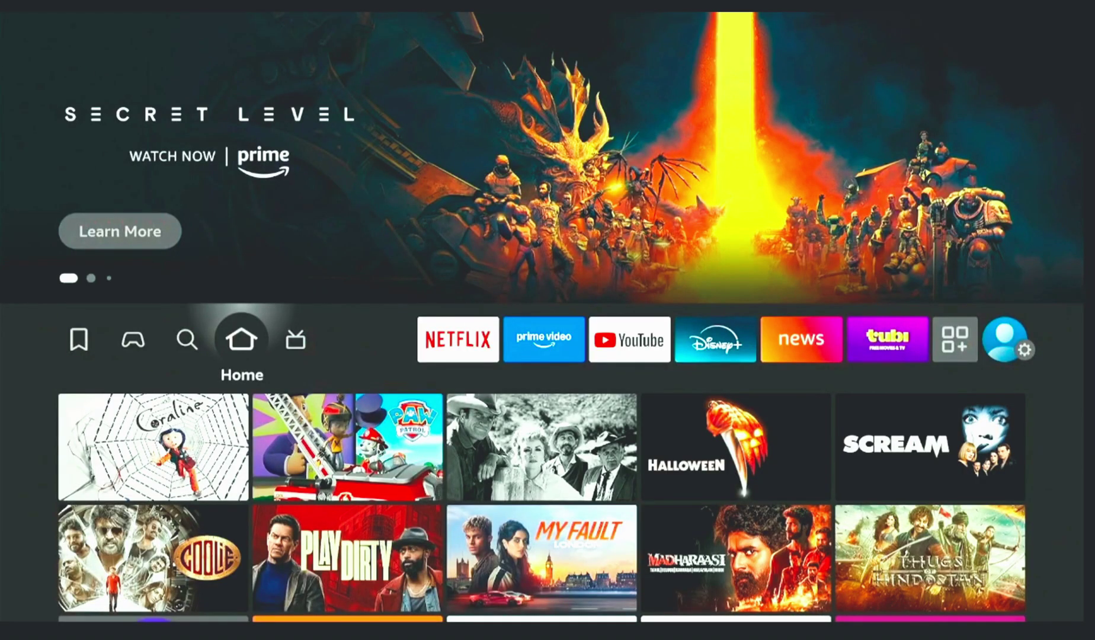
key("Up")
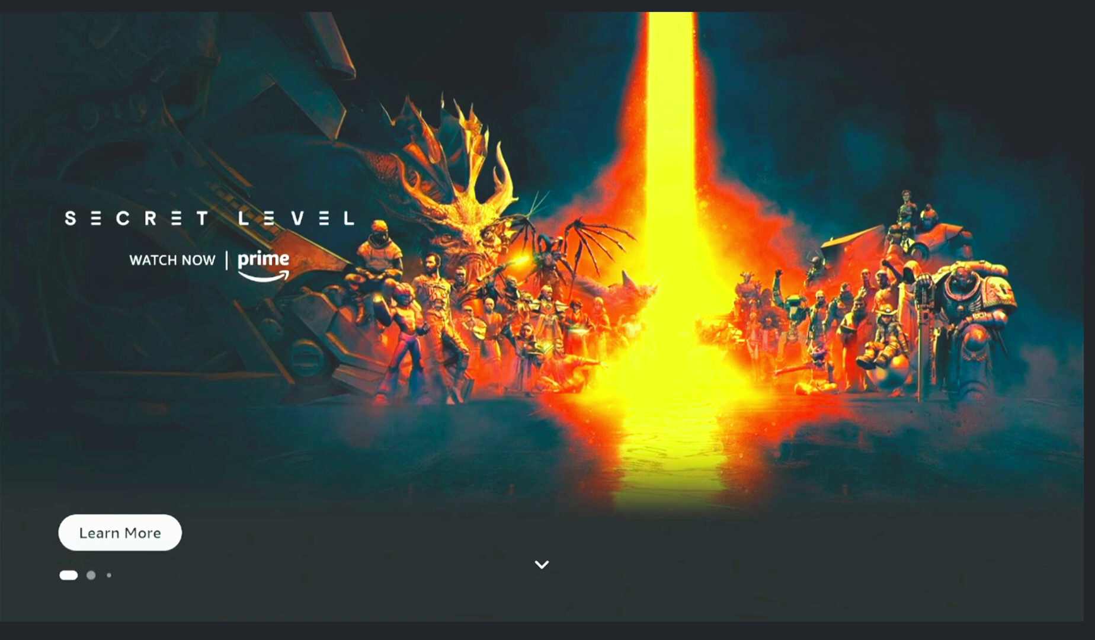
key("Down")
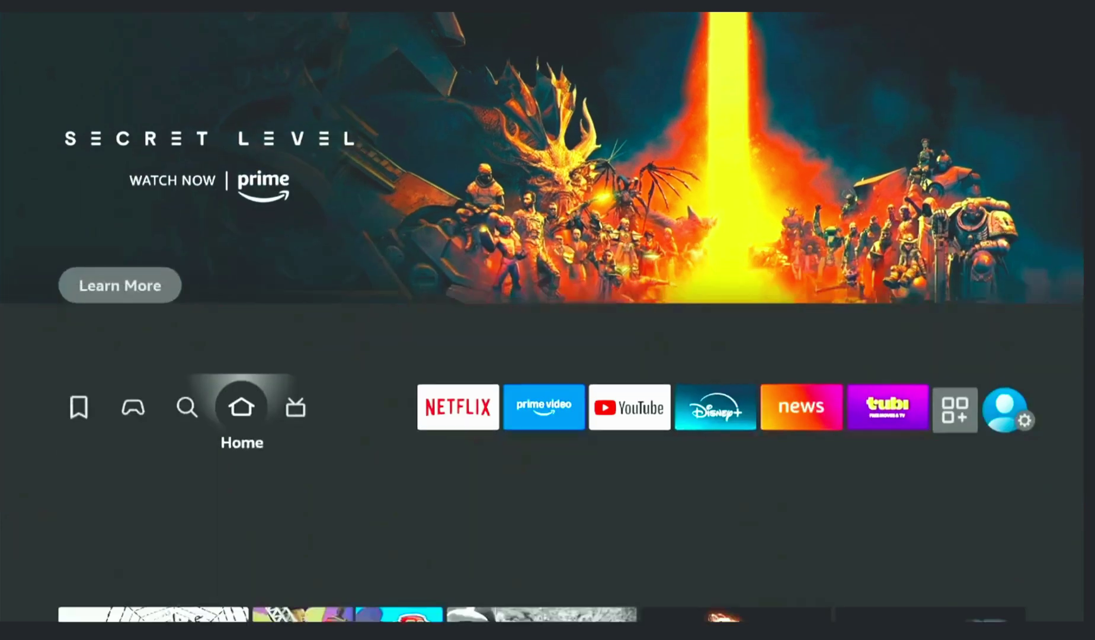
key("Down")
key("Down")
key("Down")
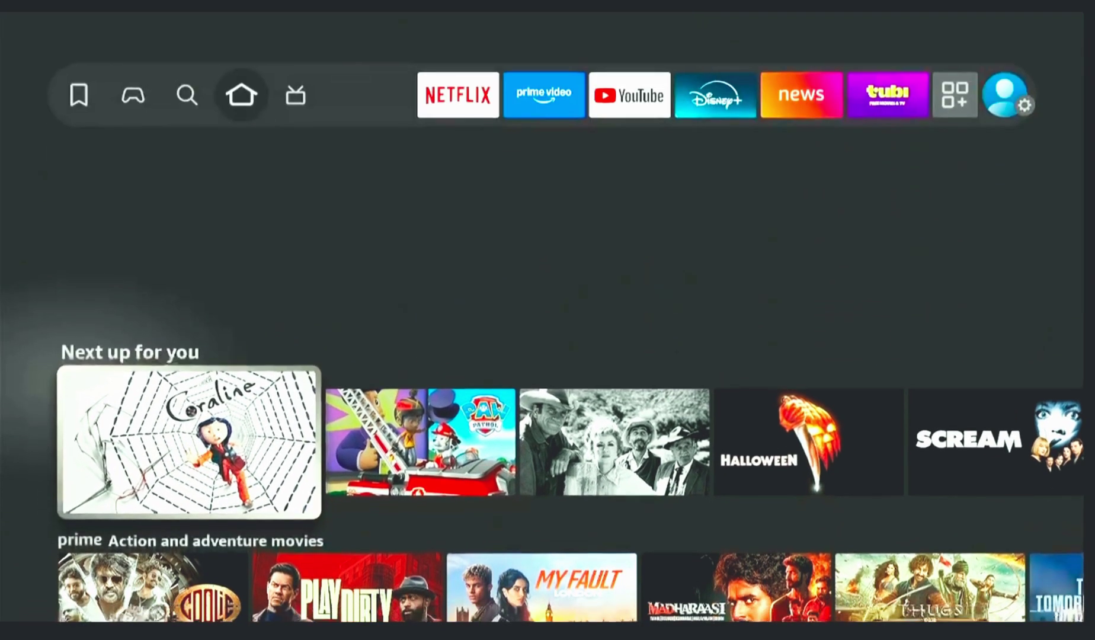
key("Up")
key("Up")
key("Up")
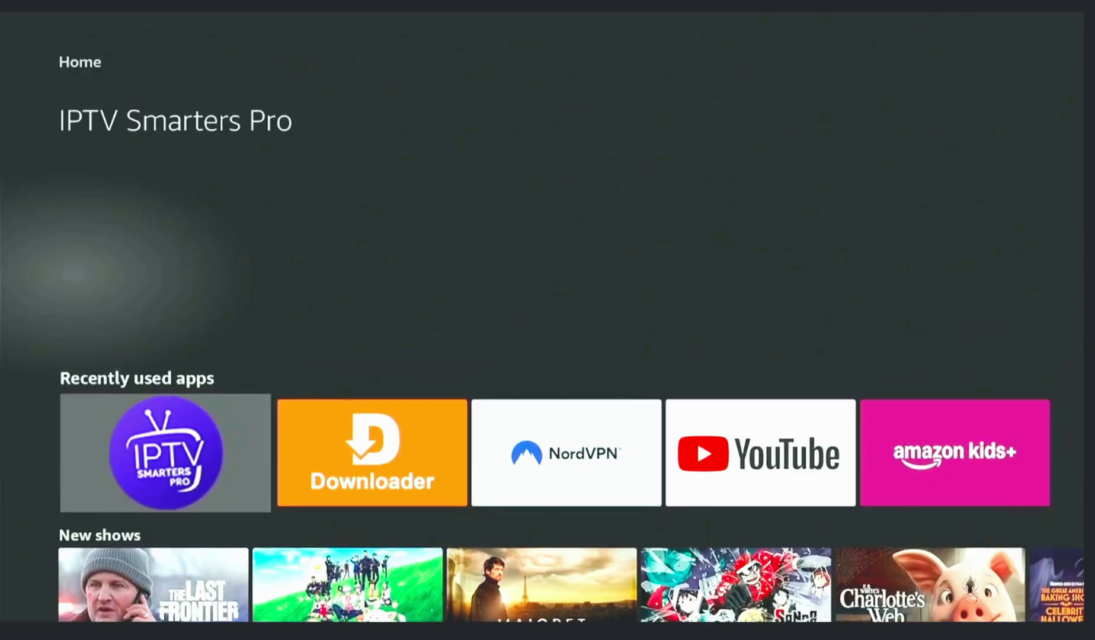